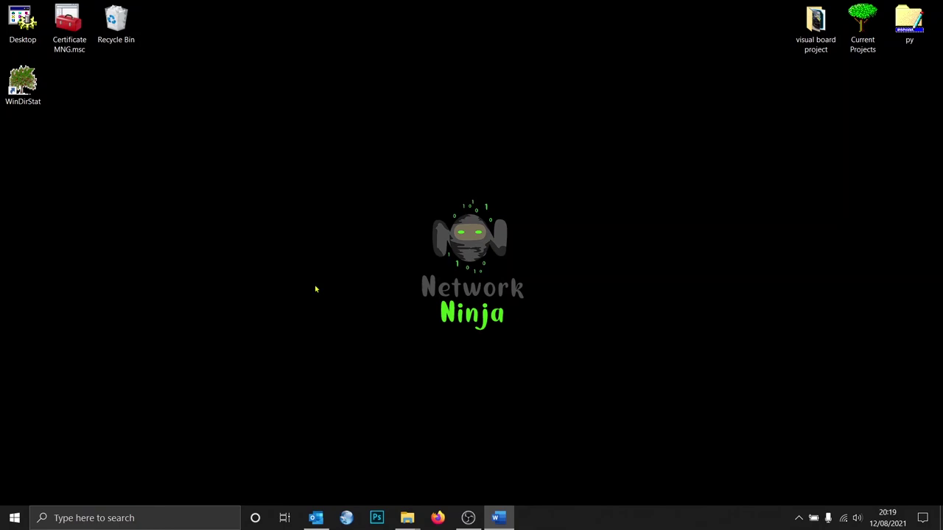
Step: Open the Windows temporary files folder by running the command temp
left_click_drag(172, 246, 350, 358)
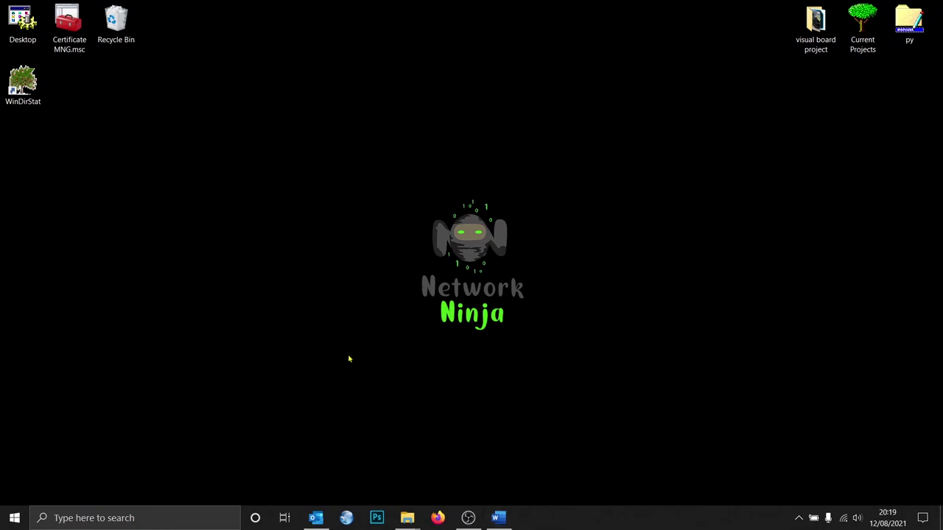
key("super+r")
key("super+r")
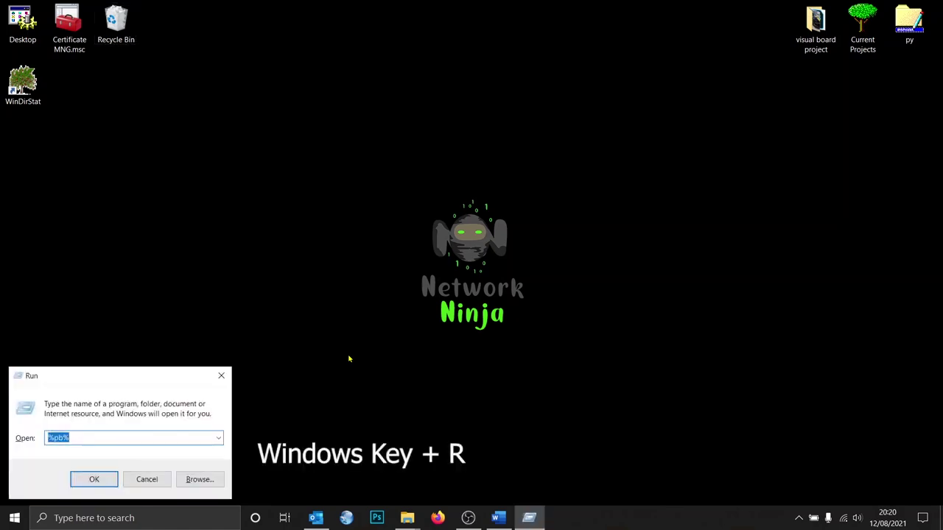
type("temp")
key("Return")
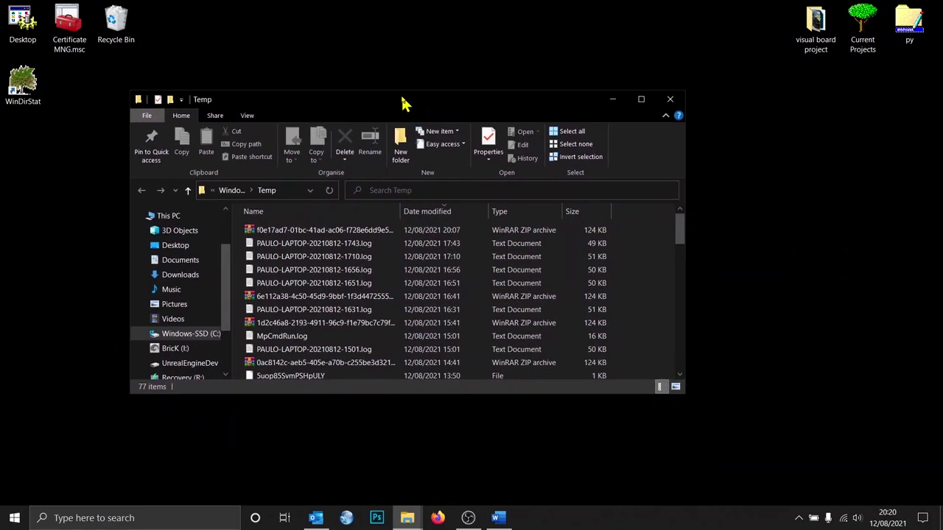
Step: Enlarge the Windows Temp folder window and delete all its contents, granting administrator permission for all current items
left_click_drag(404, 101, 437, 57)
left_click_drag(472, 351, 485, 458)
scroll(420, 303, "down", 2)
scroll(420, 303, "up", 2)
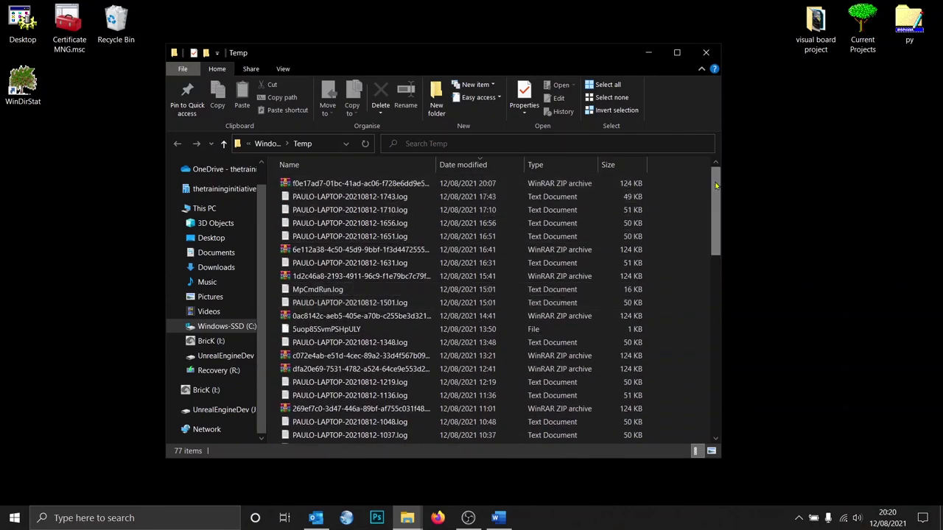
left_click_drag(671, 182, 393, 481)
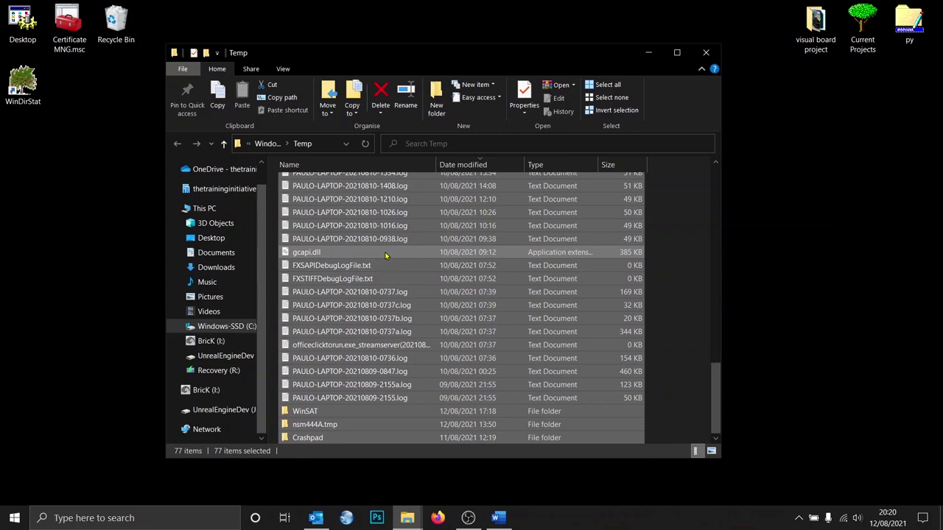
key("Delete")
left_click_drag(242, 134, 363, 190)
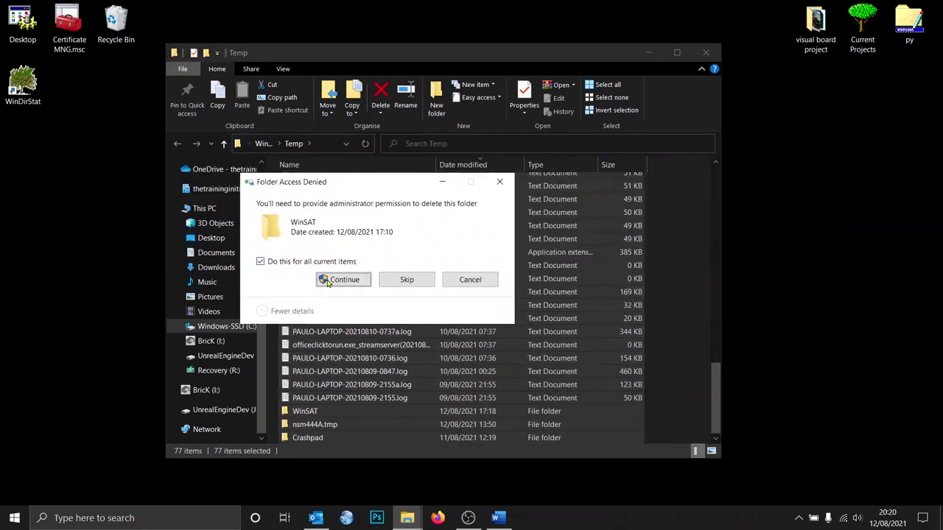
left_click(350, 280)
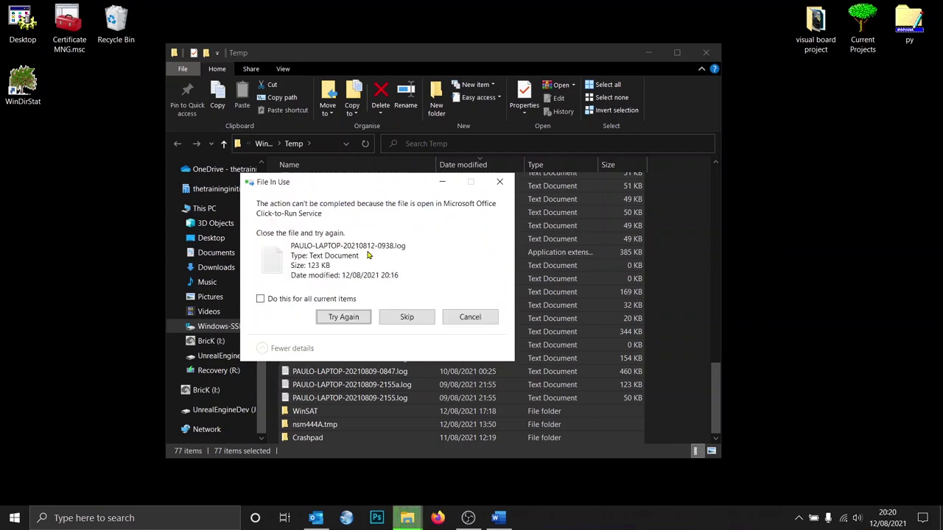
Step: Skip the files and folders in use for all current items, and close the Windows Temp folder
left_click_drag(390, 191, 442, 202)
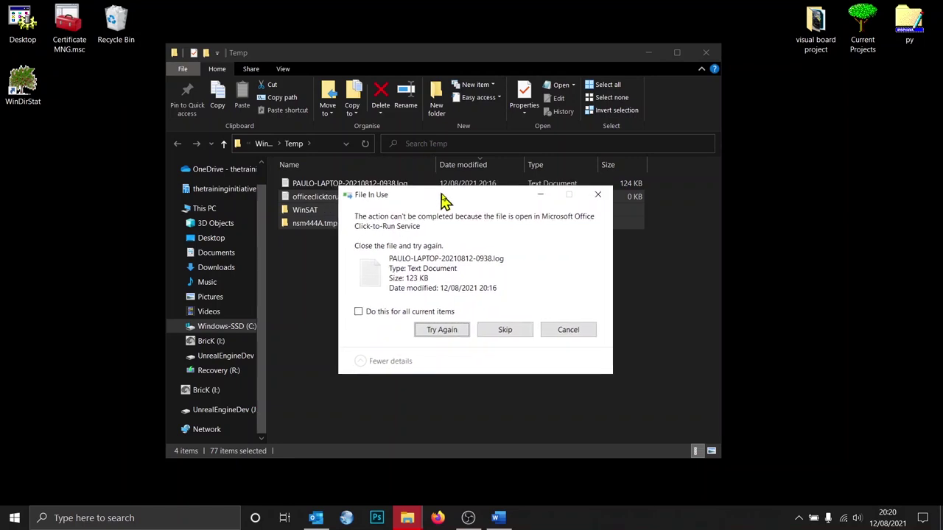
left_click(355, 315)
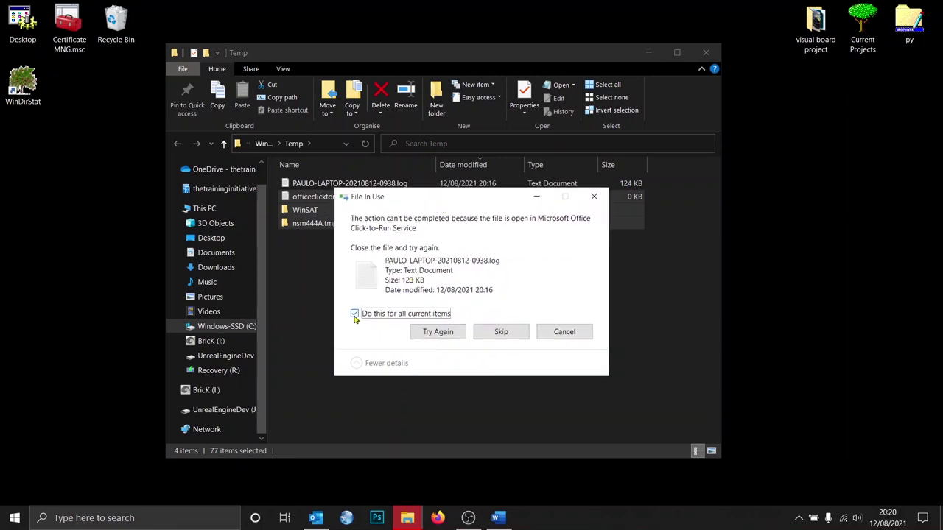
left_click(500, 333)
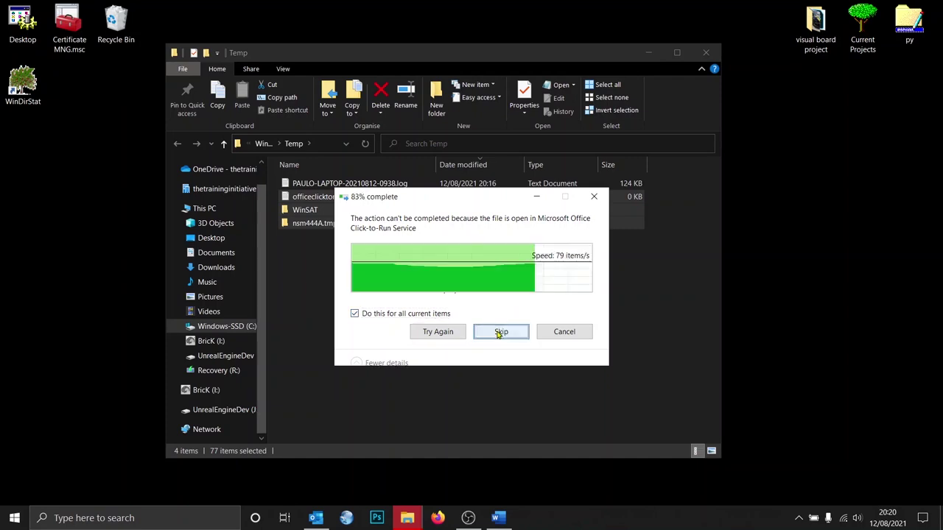
left_click(392, 311)
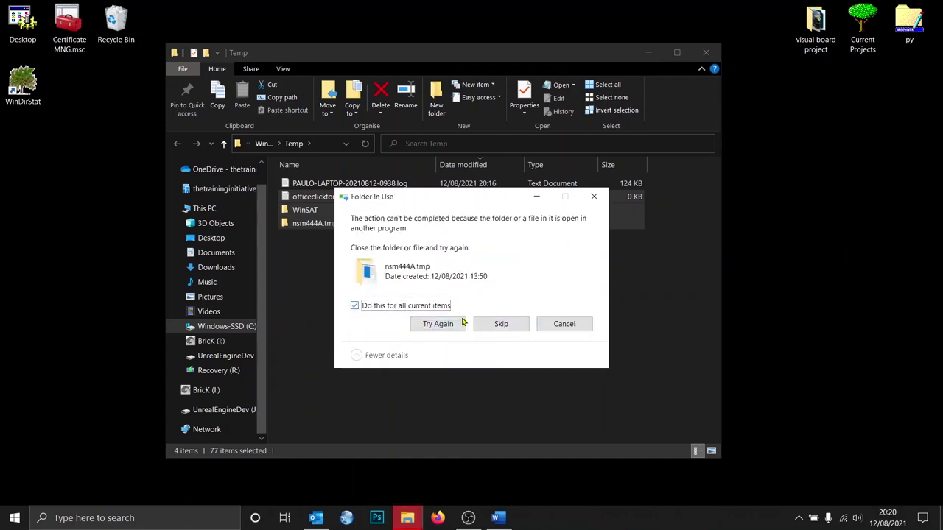
left_click(501, 323)
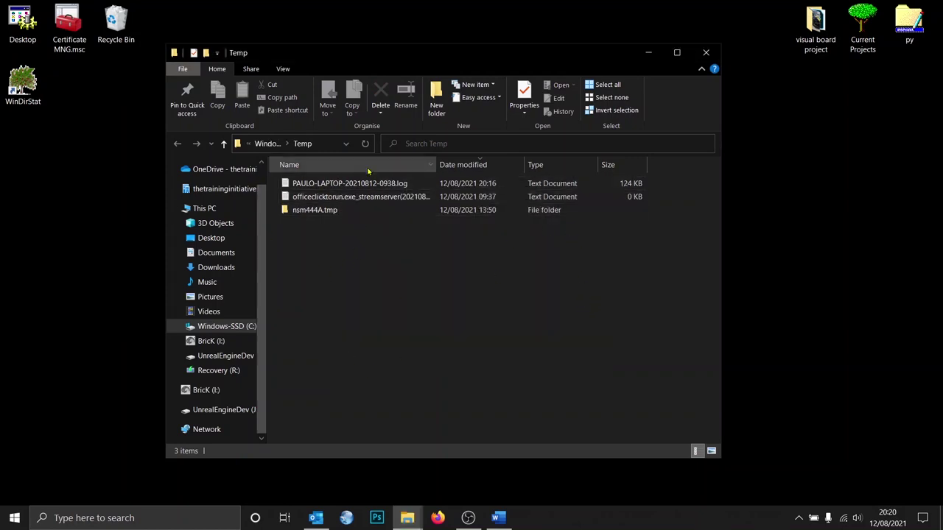
left_click(707, 53)
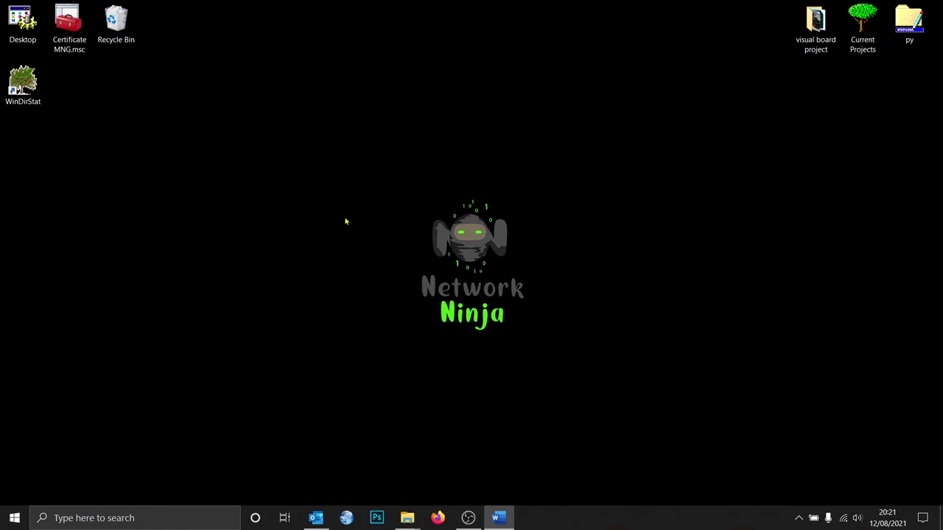
Step: Open the user profile's Local Temp folder by running the command %temp%
key("super+r")
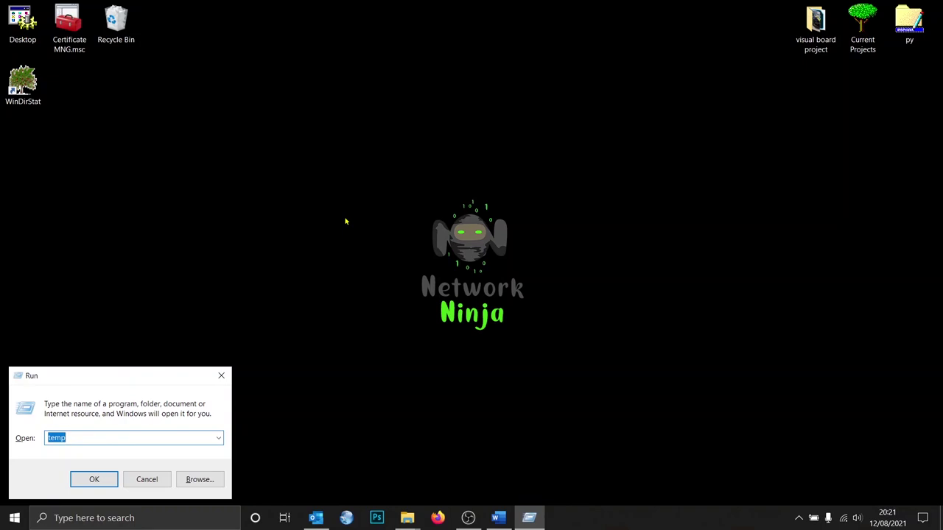
type("%temp%")
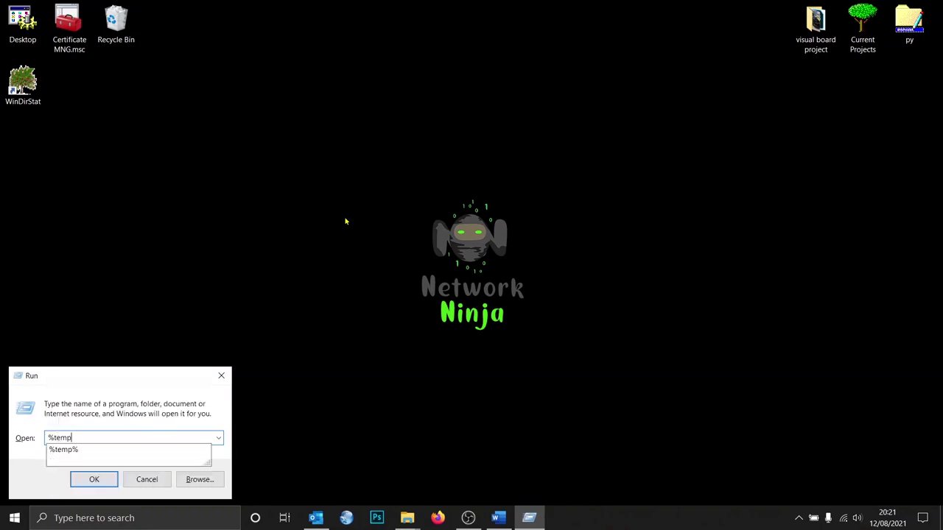
key("Return")
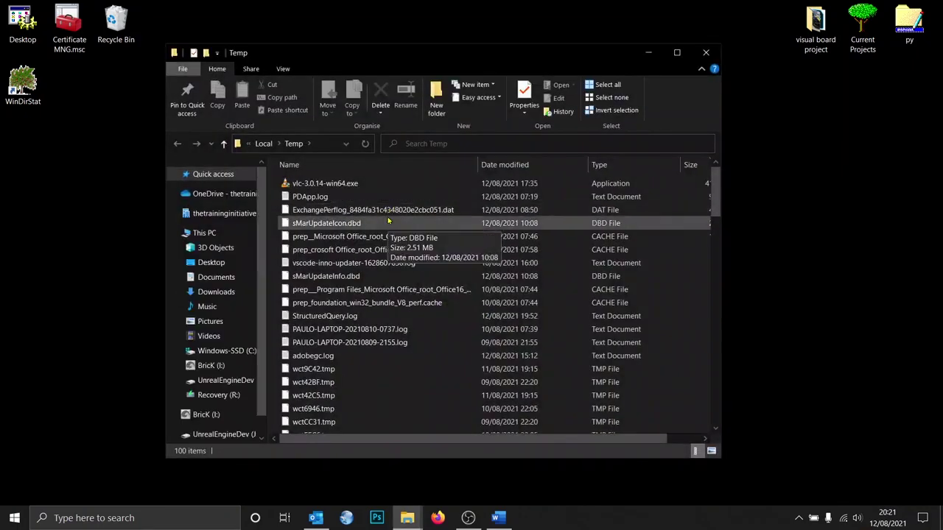
left_click_drag(463, 59, 467, 37)
Step: Select all files and folders in the Local Temp folder and delete them
scroll(454, 280, "down", 12)
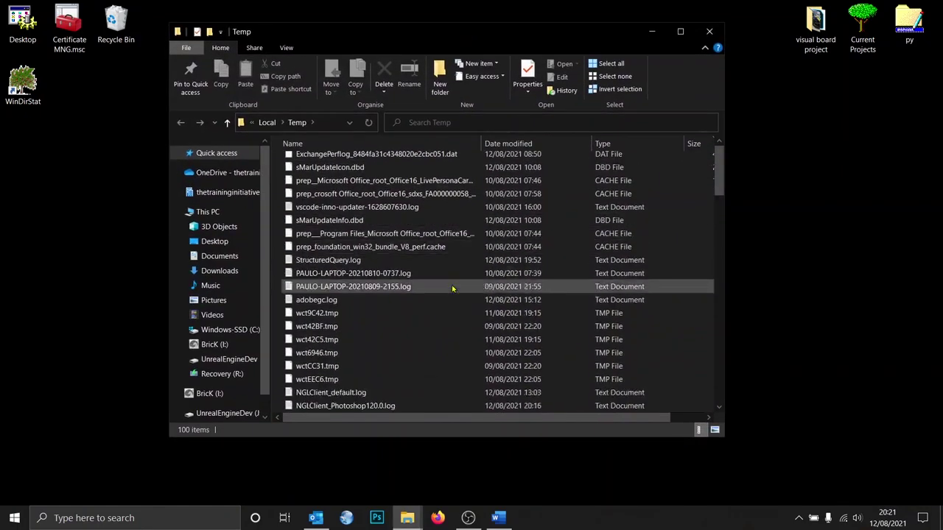
scroll(454, 287, "down", 6)
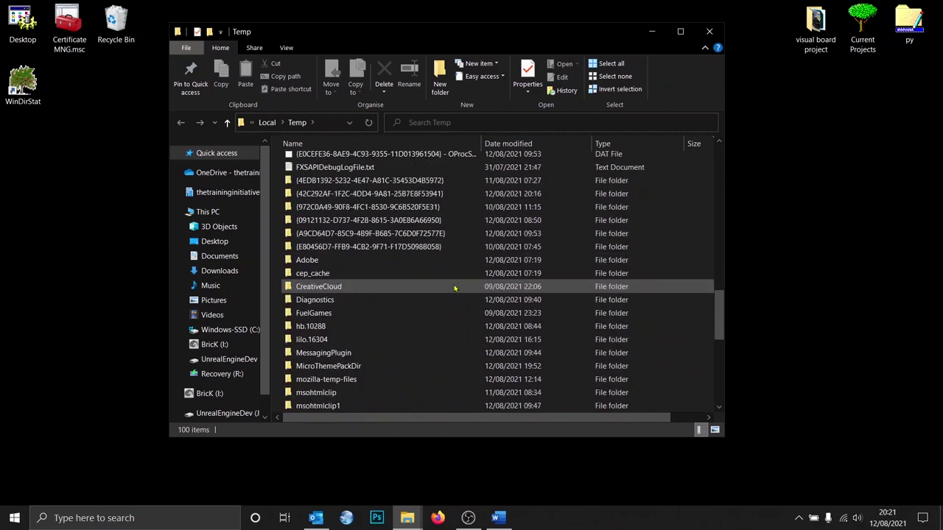
left_click(432, 234)
scroll(659, 229, "up", 18)
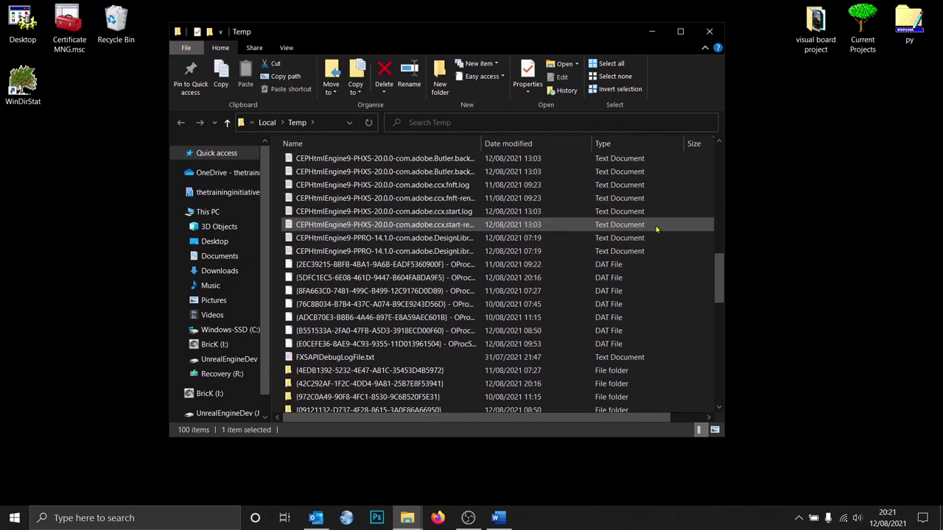
left_click_drag(690, 162, 617, 350)
key("ctrl+a")
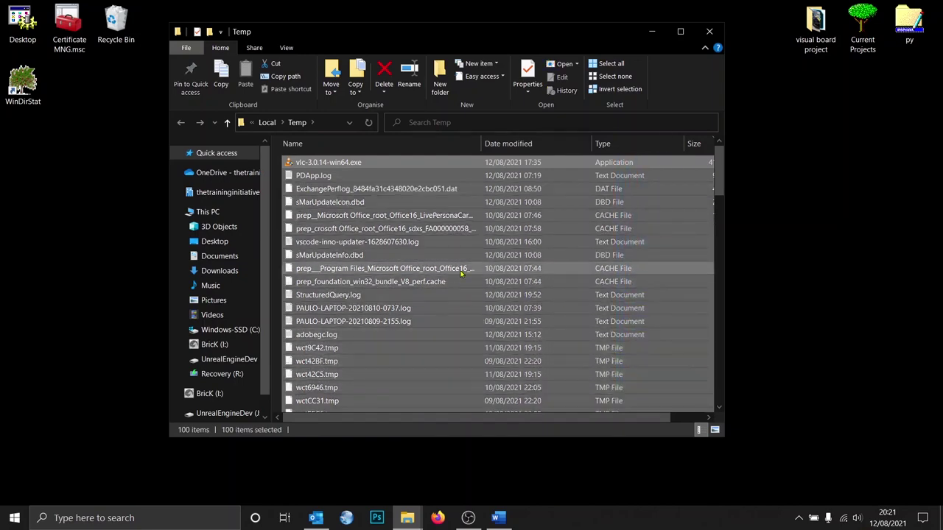
scroll(461, 275, "down", 20)
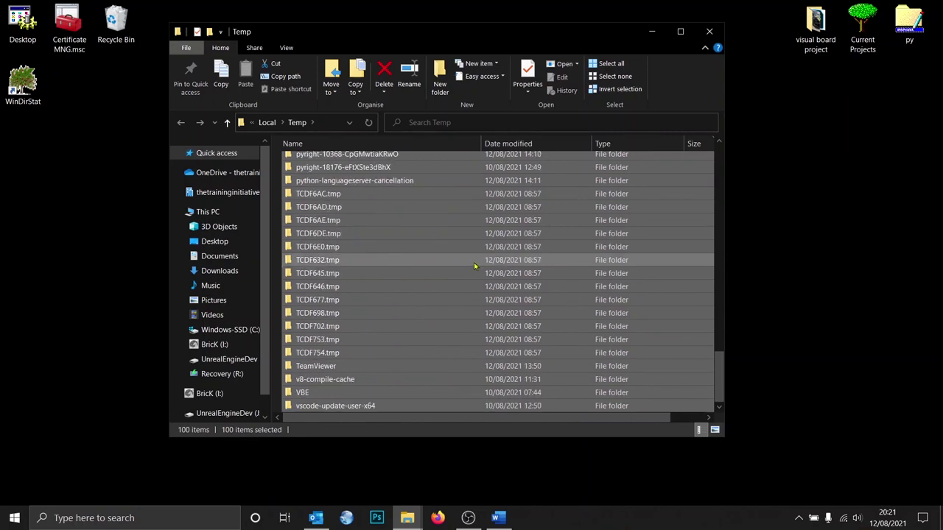
key("Delete")
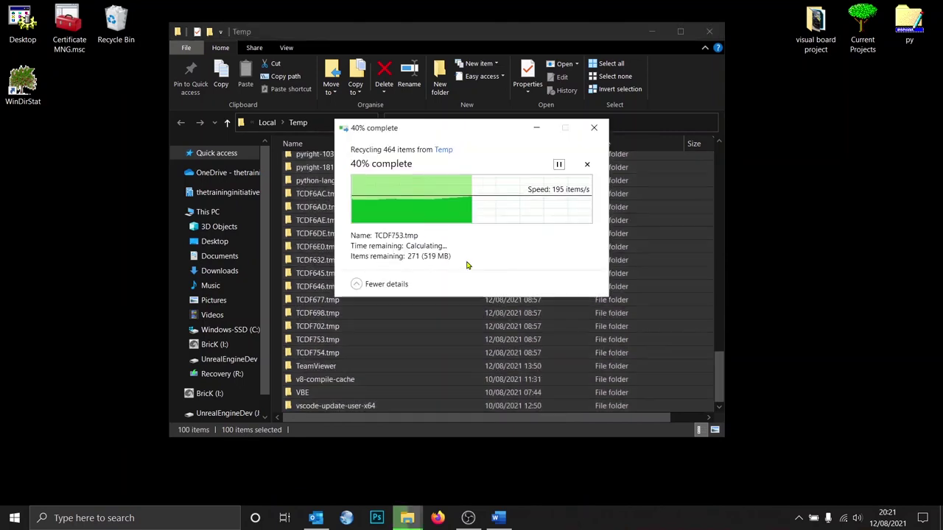
Step: Skip the Local Temp files and folders in use for all current items, and close the progress and folder windows
left_click(388, 247)
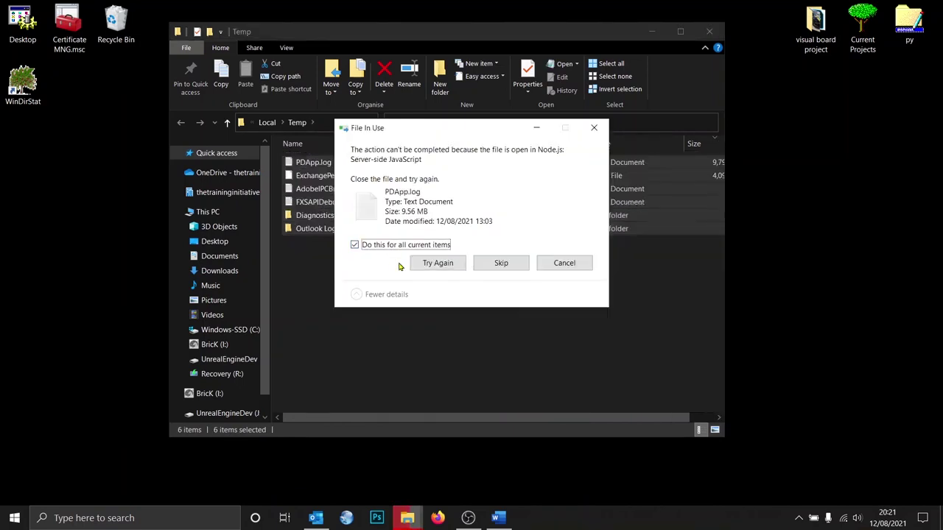
left_click(516, 266)
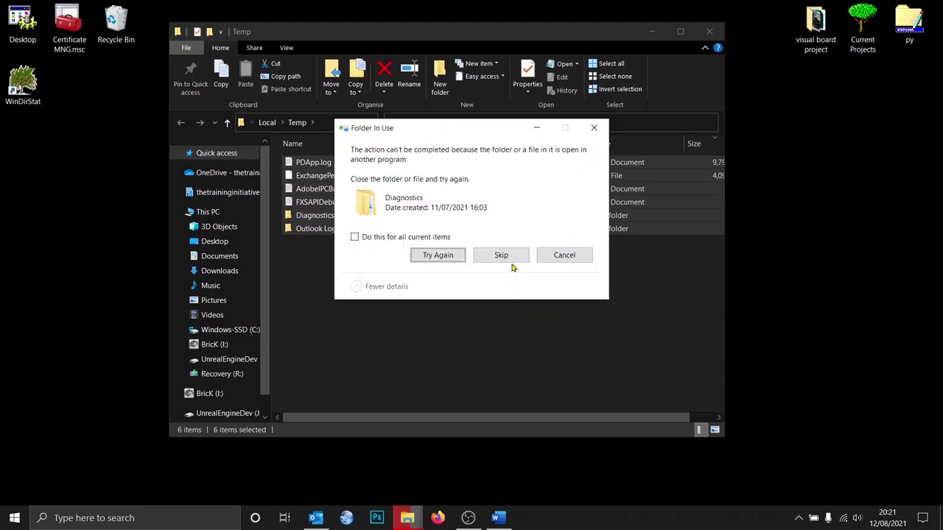
left_click(354, 238)
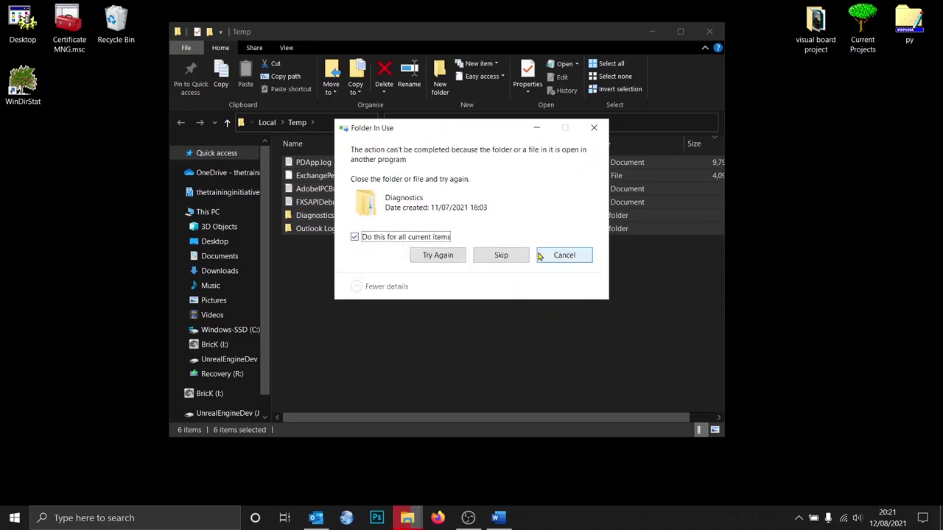
left_click(498, 257)
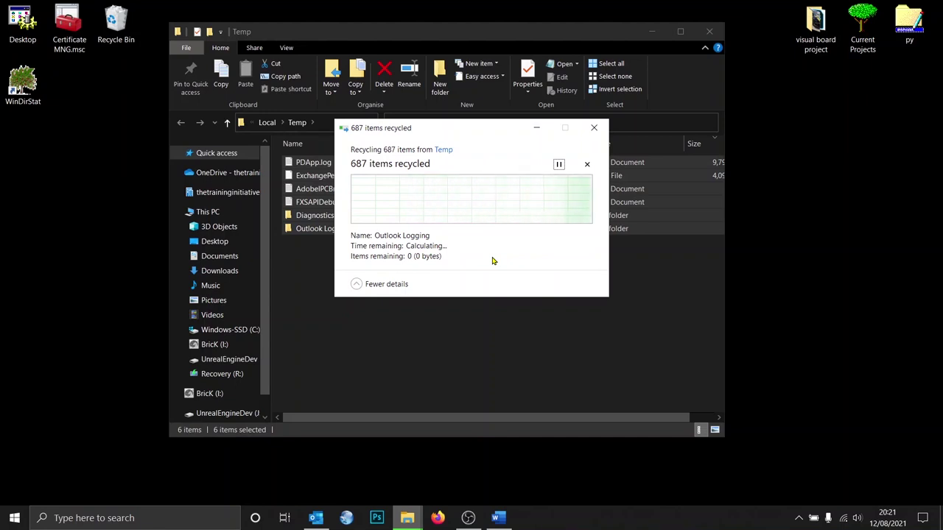
left_click_drag(475, 135, 474, 186)
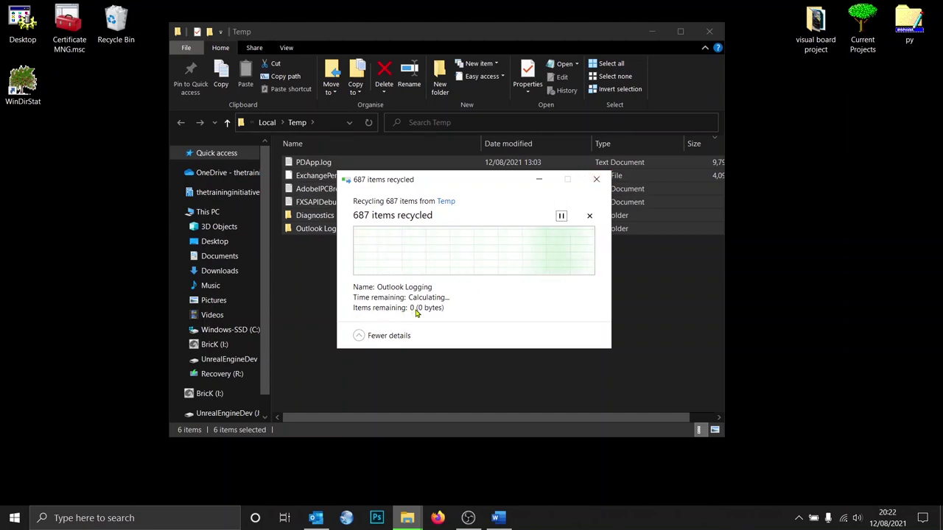
left_click(596, 179)
left_click(709, 32)
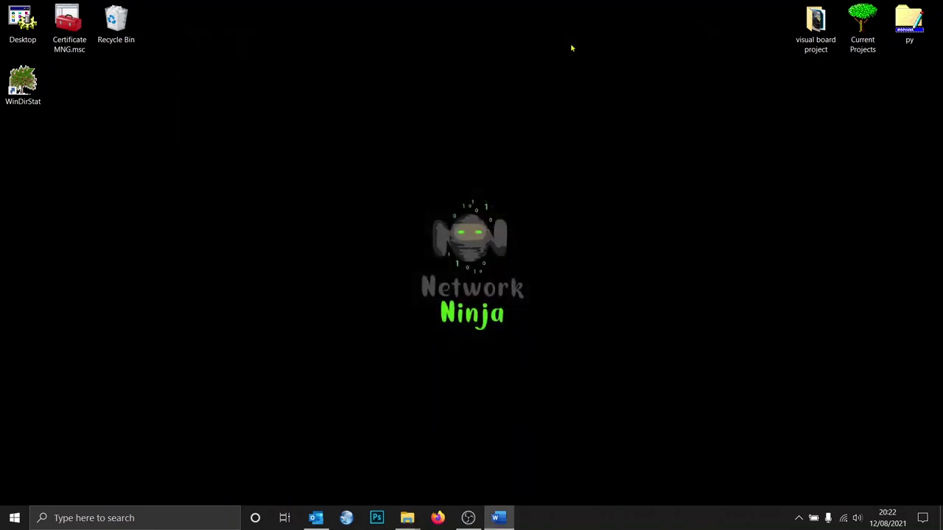
Step: Empty the Recycle Bin, confirming the permanent deletion and granting administrator permission to delete the WinSAT folder
right_click(118, 22)
left_click(114, 41)
left_click(515, 269)
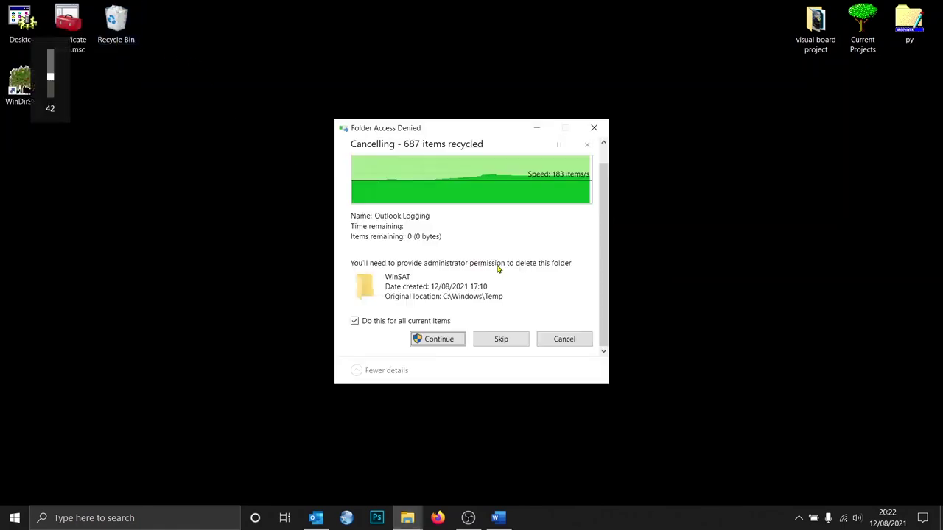
left_click(438, 226)
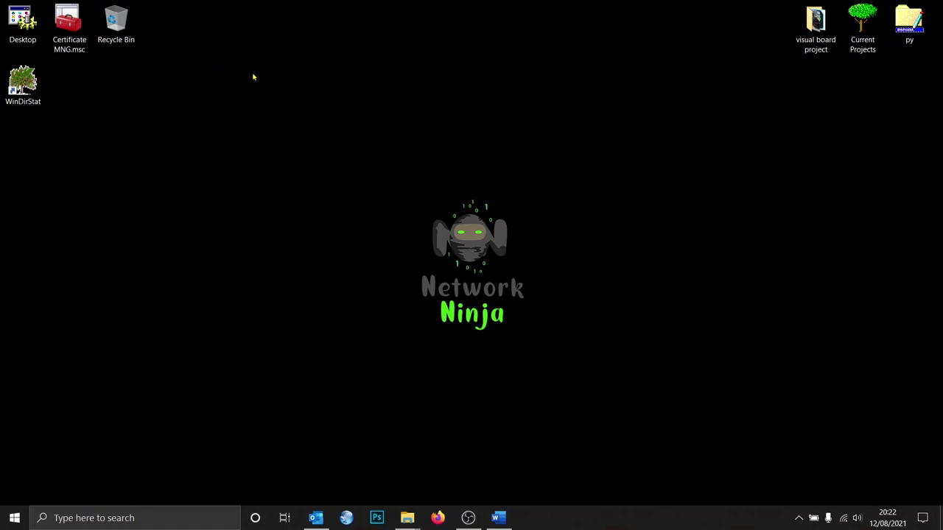
right_click(117, 19)
right_click(161, 106)
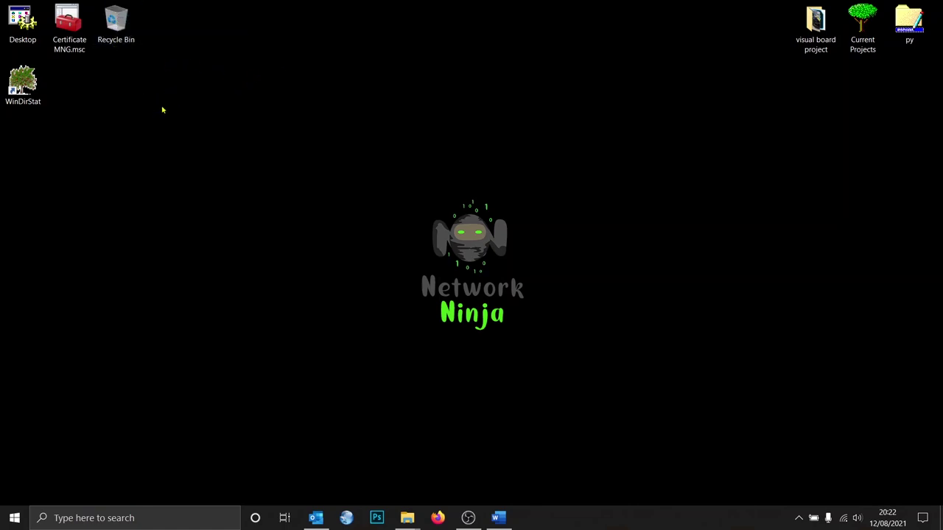
left_click(208, 56)
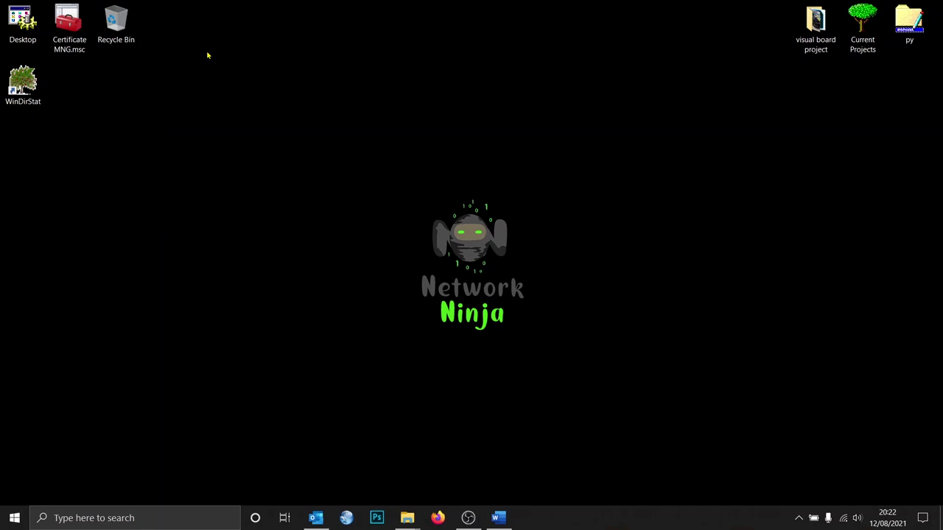
right_click(114, 23)
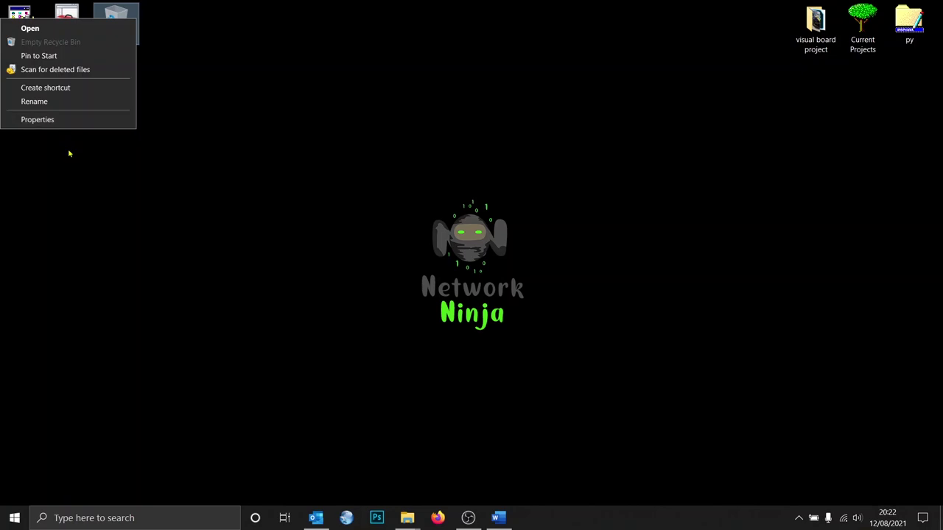
left_click(179, 29)
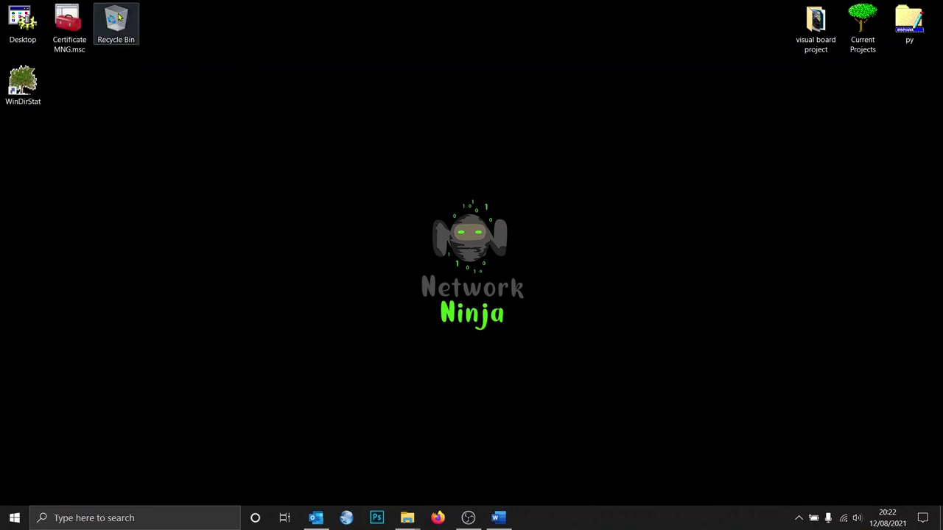
Step: Open the Recycle Bin's properties, examine the custom maximum size setting for the BricK (I:) location, and close the dialog
right_click(119, 16)
left_click(47, 115)
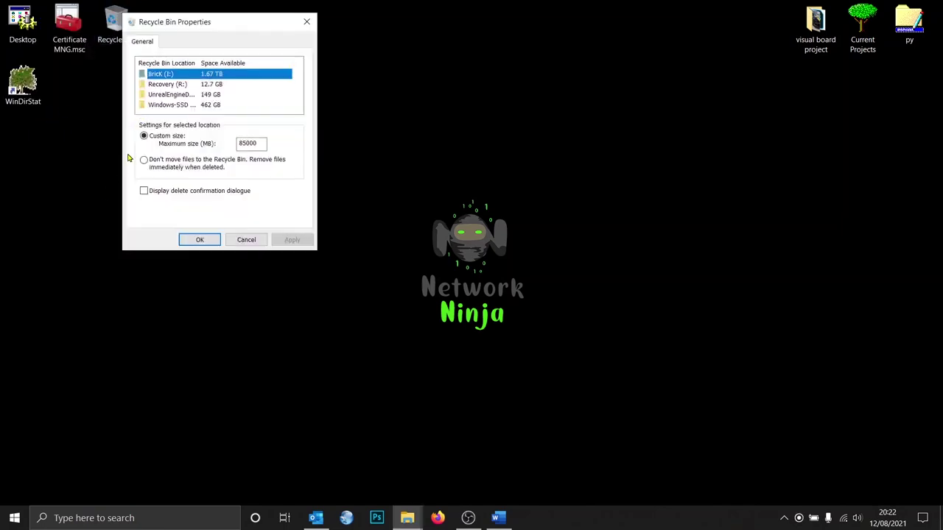
left_click_drag(264, 143, 239, 143)
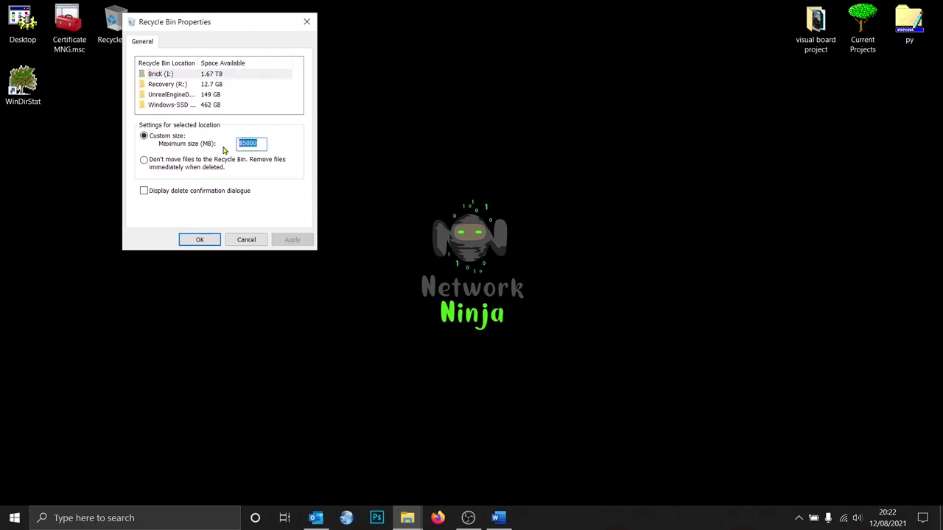
left_click(244, 141)
double_click(256, 145)
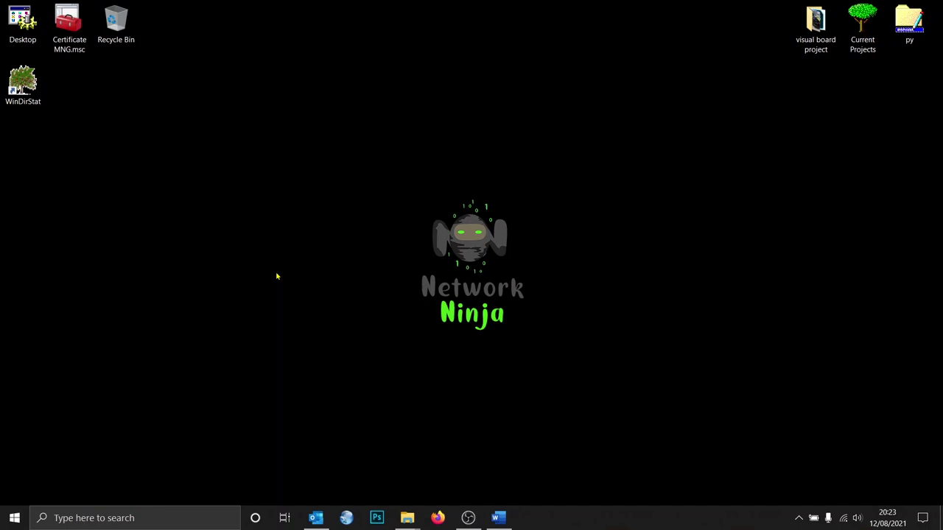
Step: Find Command Prompt by searching for cmd and open it as administrator
key("super")
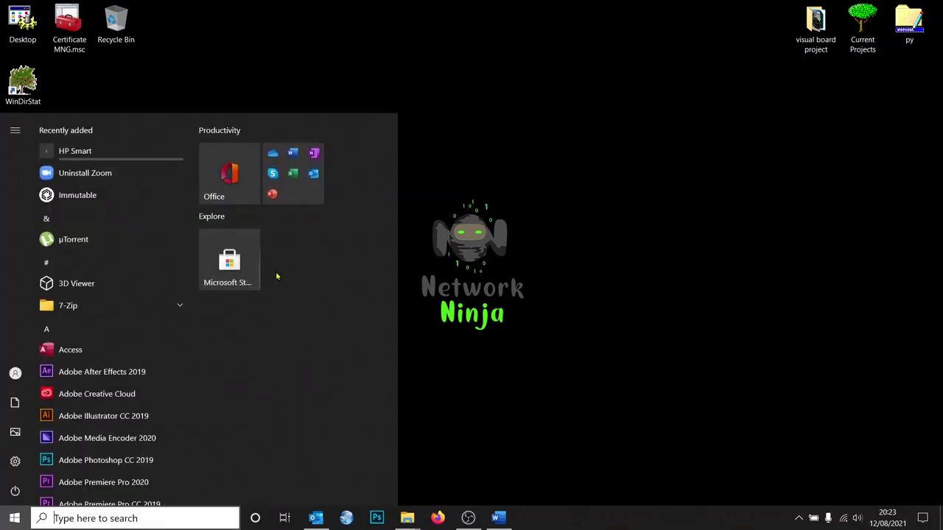
type("cmd")
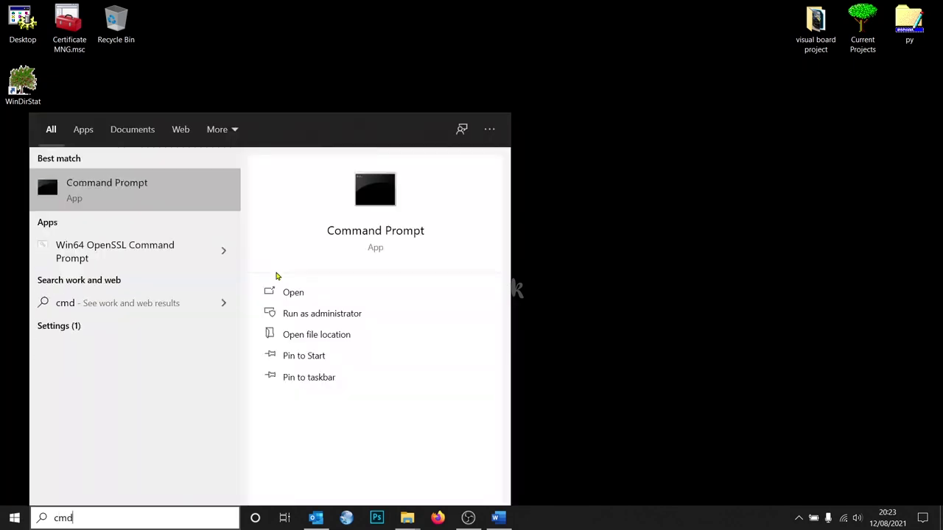
right_click(170, 184)
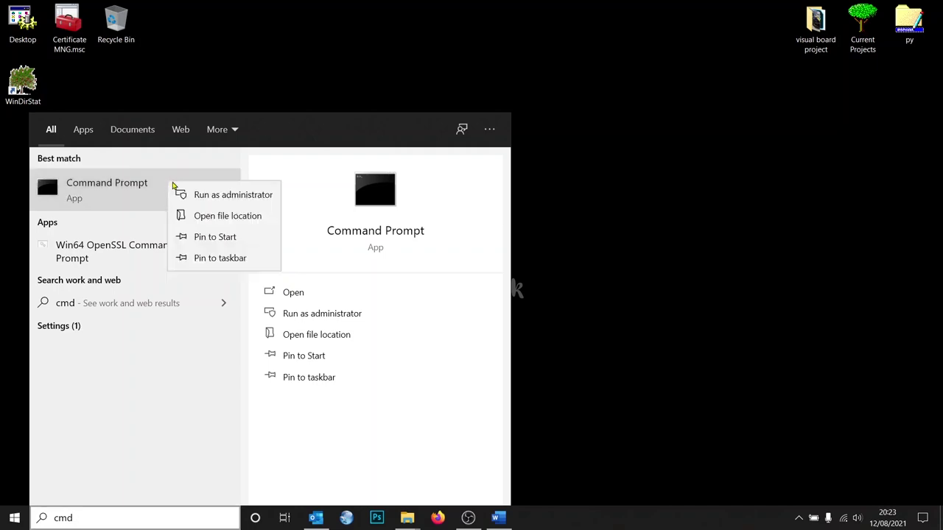
left_click(198, 195)
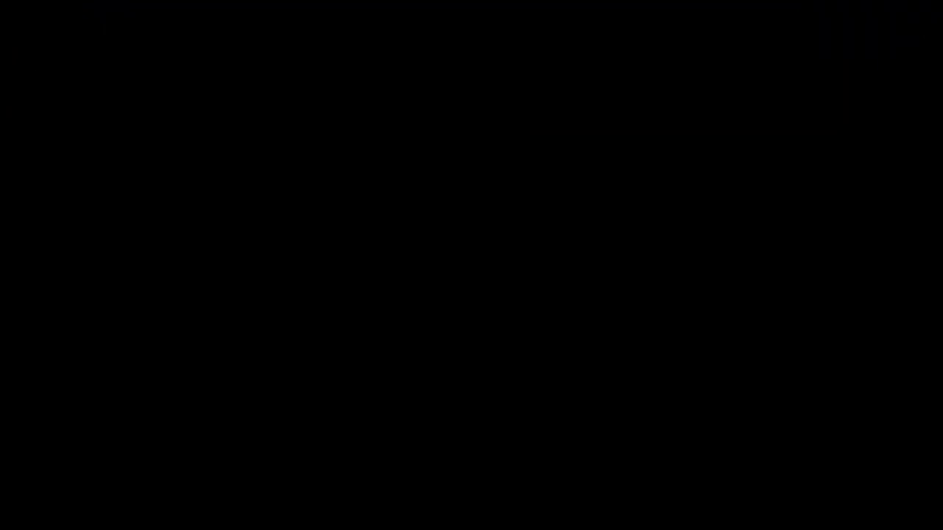
left_click(285, 183)
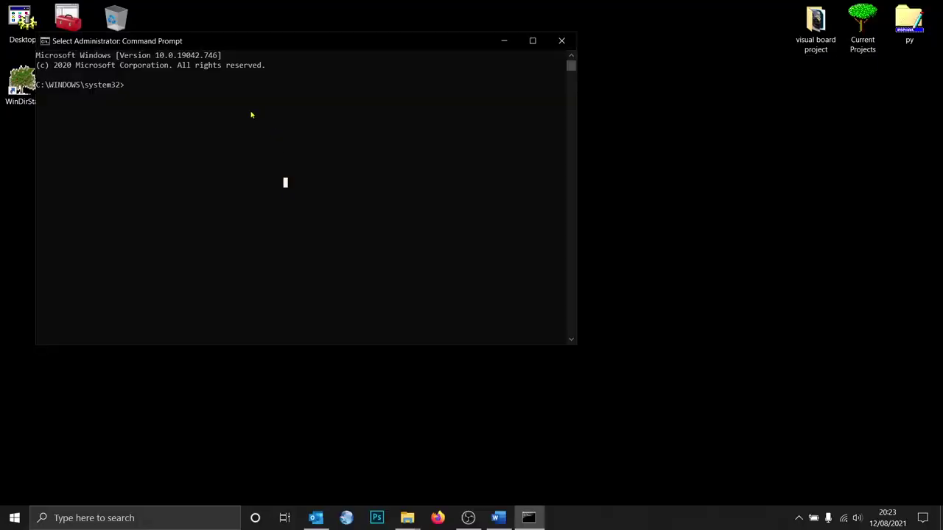
Step: Turn off hibernation by running powercfg.exe /hibernate off, and close the Command Prompt with exit
type("powercfg.exe")
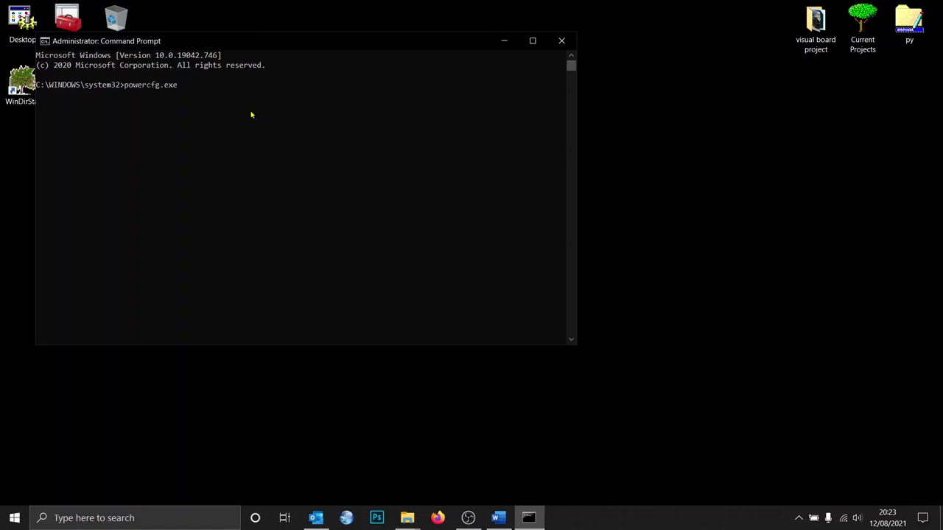
type("/hibernate off")
key("Return")
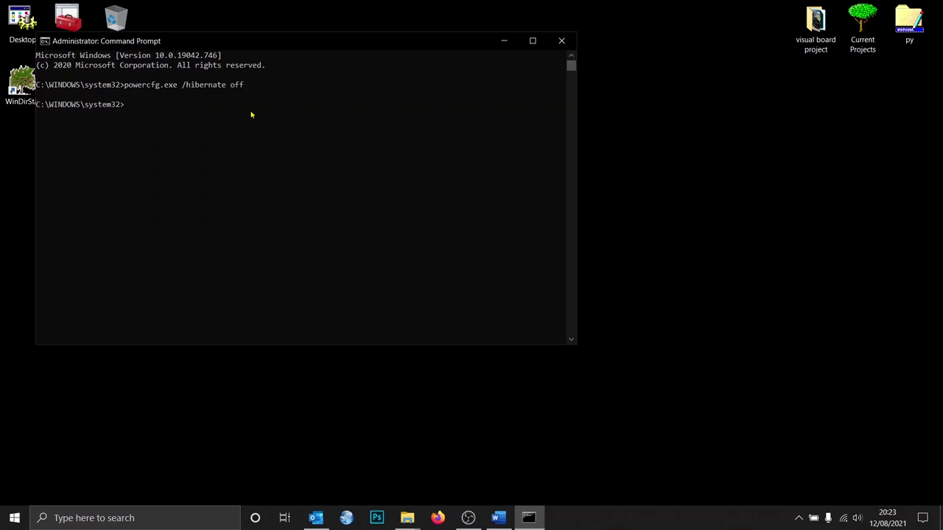
left_click_drag(279, 52, 390, 88)
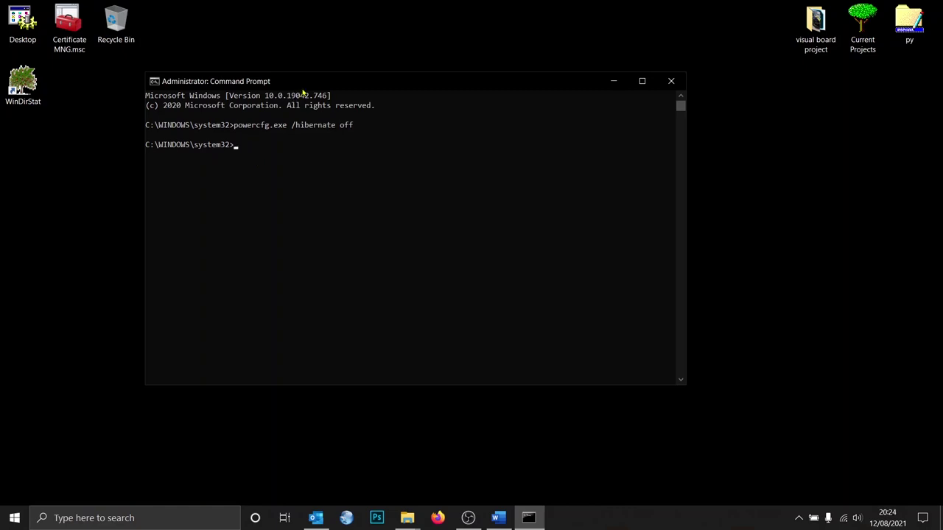
type("exit")
key("Return")
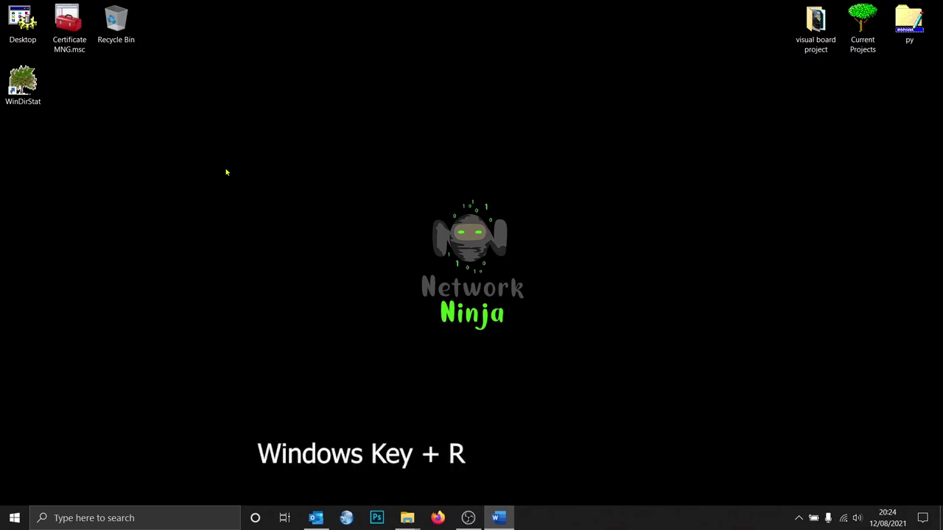
Step: Open the Windows prefetch folder with the Run command prefetch, granting access permission, and delete all its files
key("super+r")
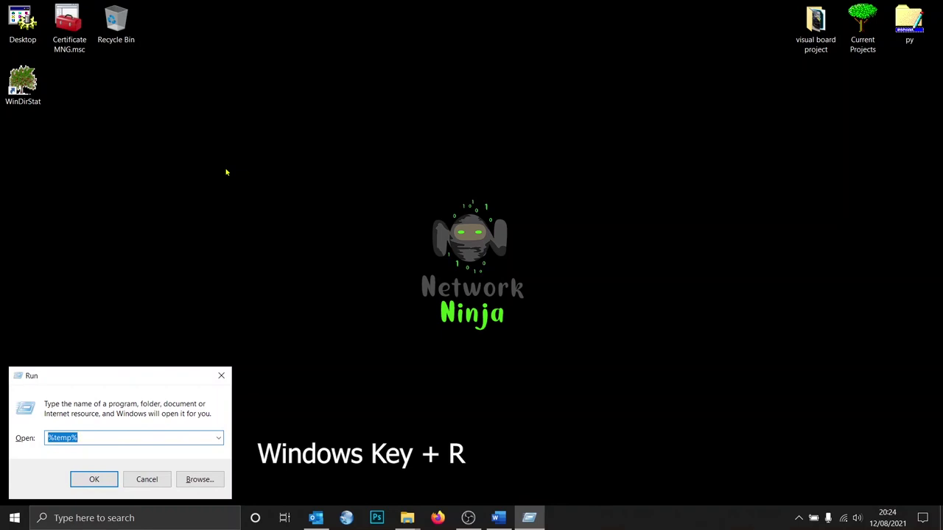
type("p")
key("BackSpace")
type("prefetch")
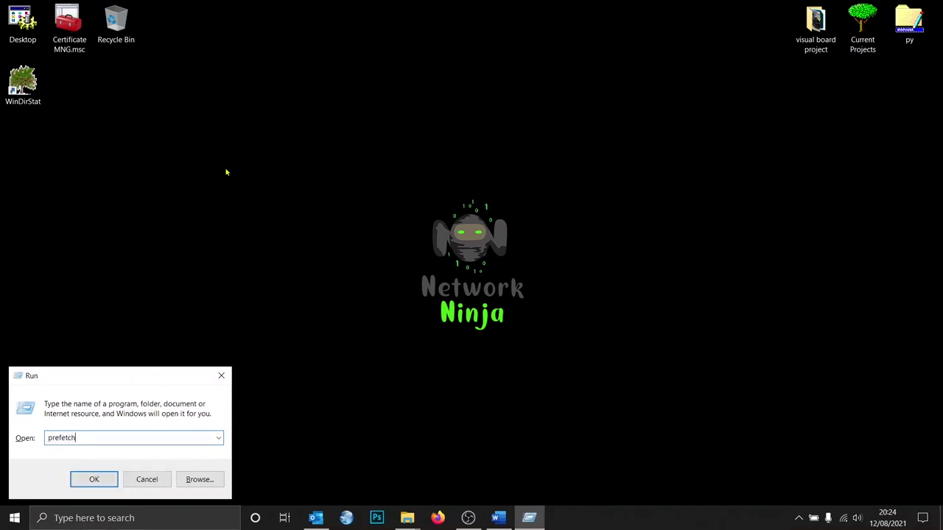
key("Return")
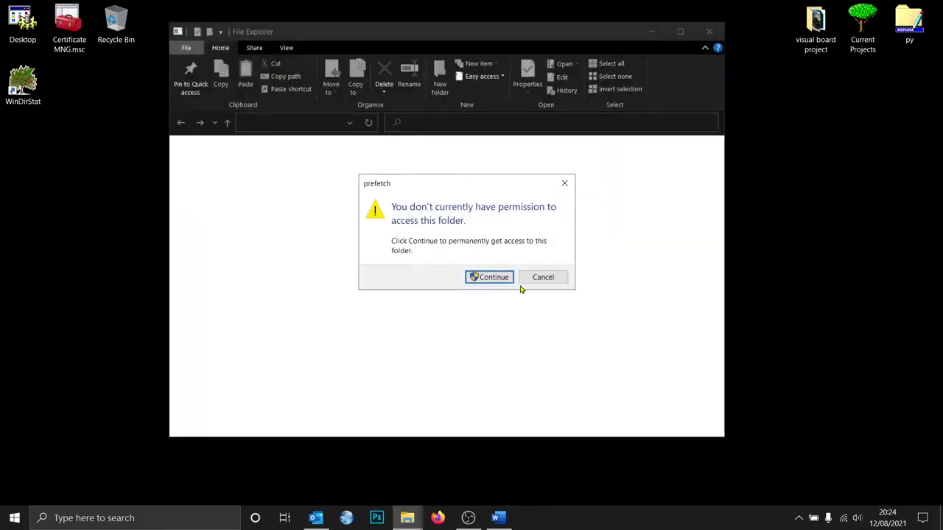
left_click(497, 282)
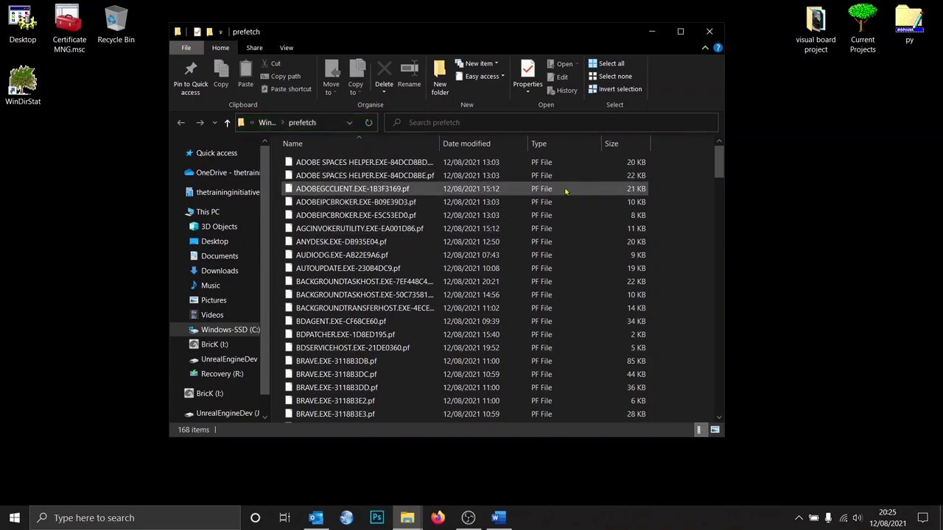
left_click_drag(682, 178, 401, 478)
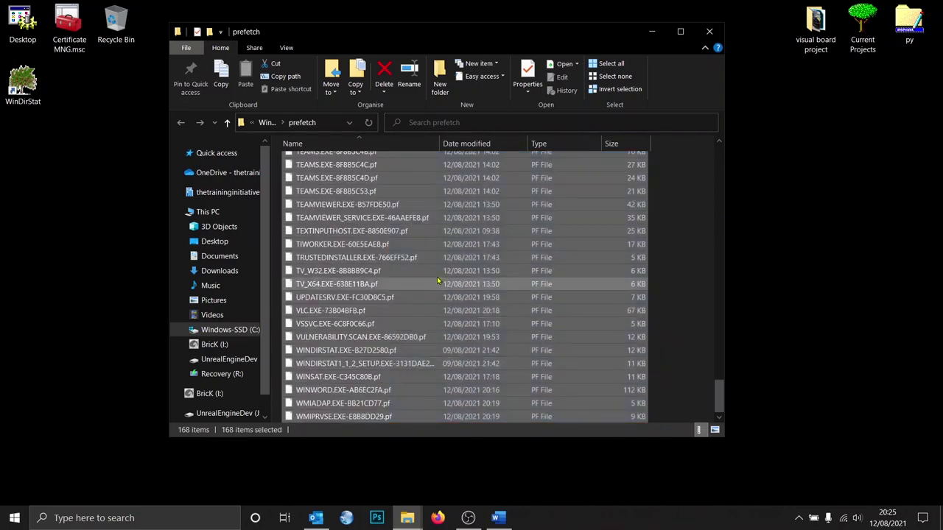
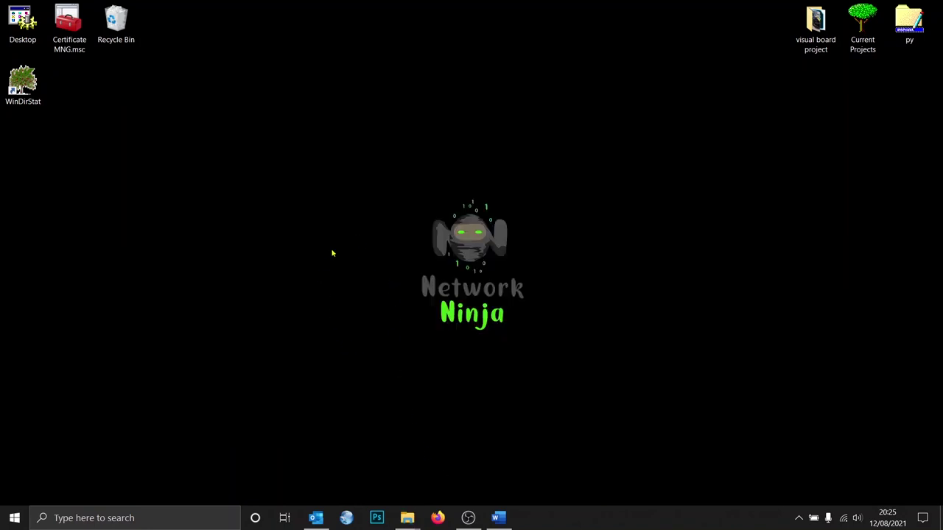
Step: Open the properties of the Windows-SSD (C:) drive from This PC and start Disk Clean-up for it
key("super")
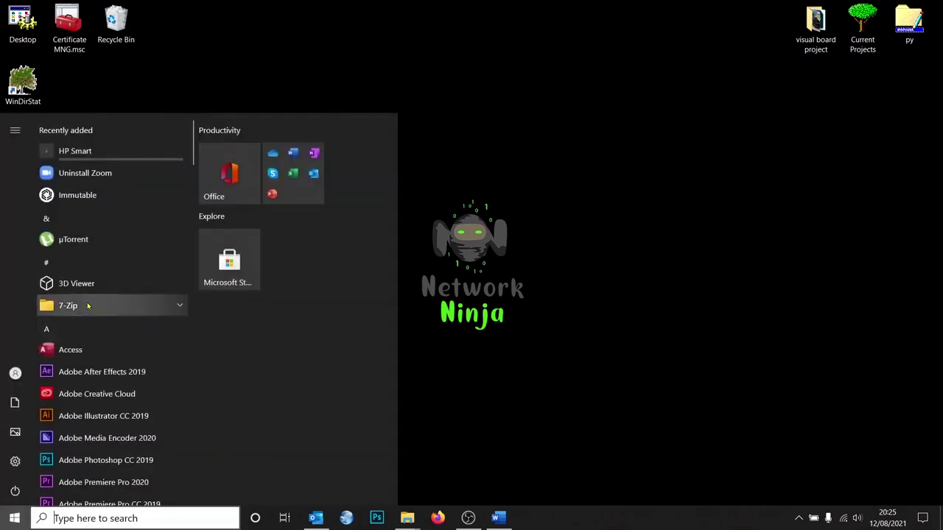
type("this pc")
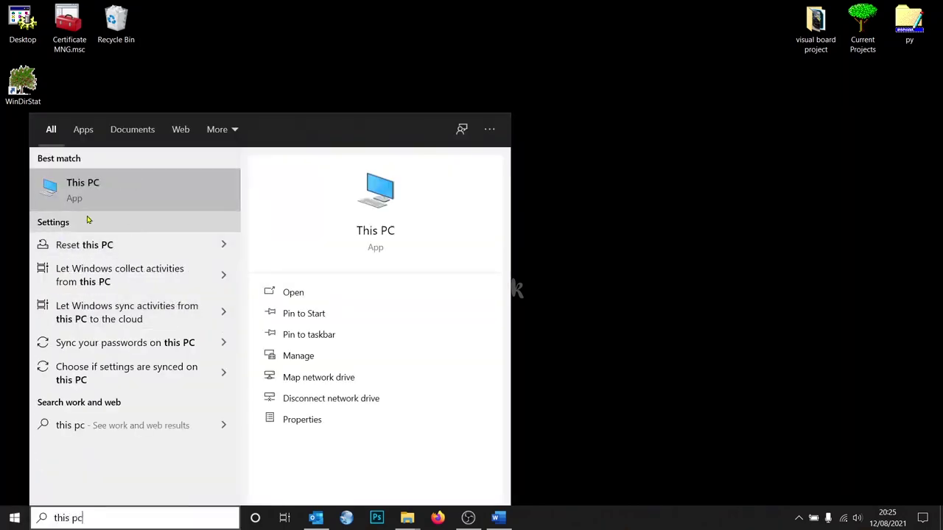
key("Return")
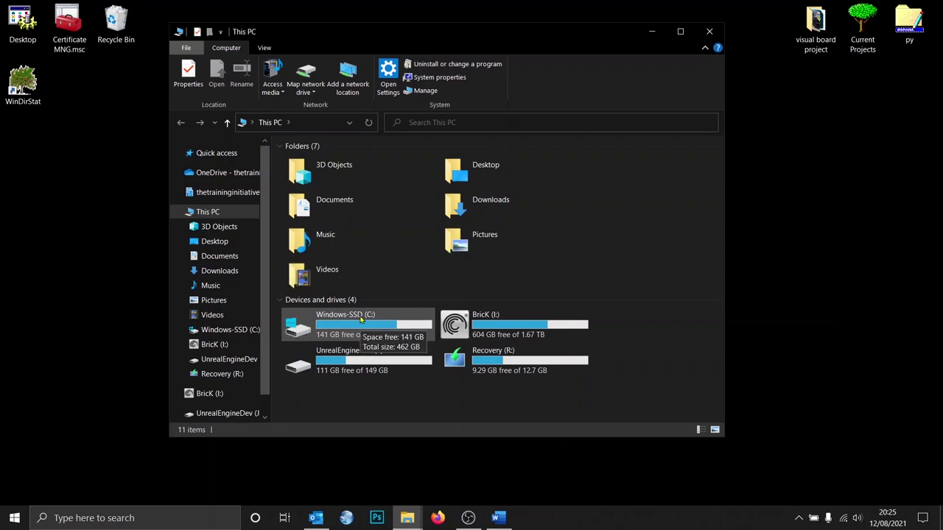
right_click(361, 319)
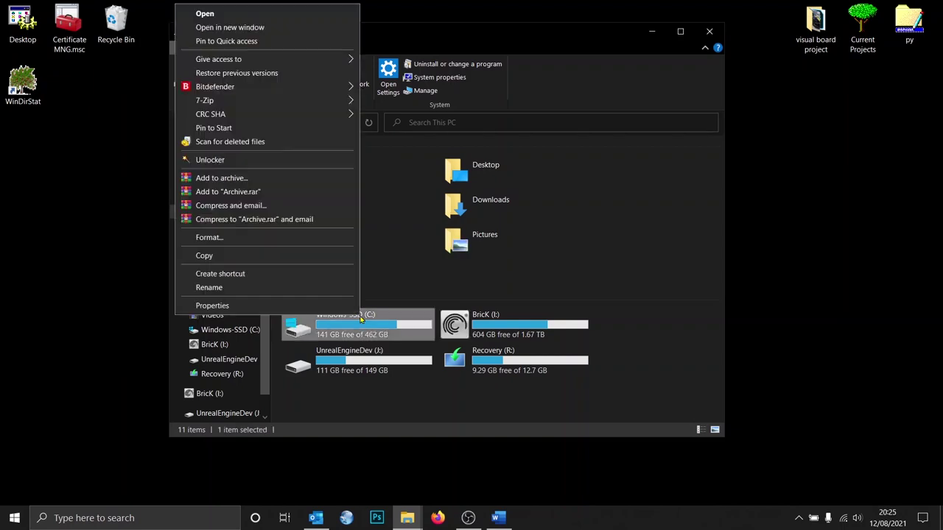
left_click(325, 306)
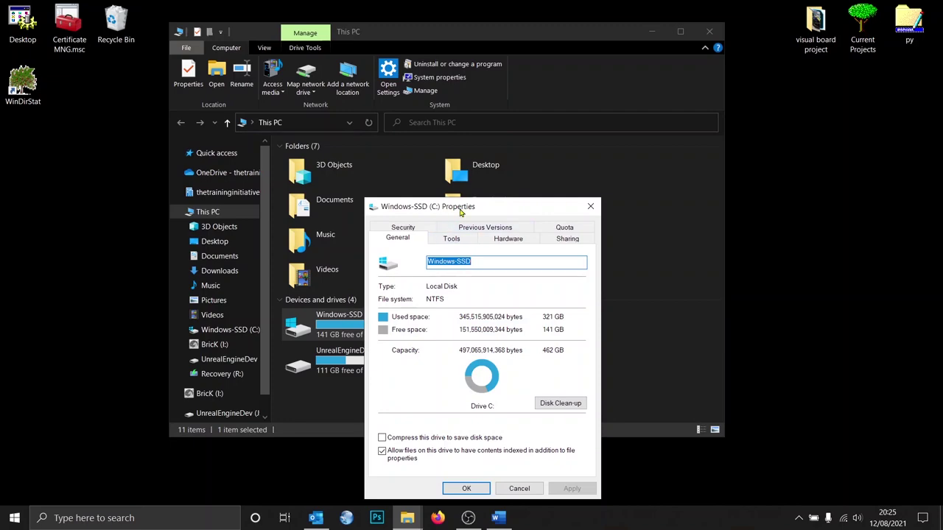
left_click_drag(461, 213, 442, 151)
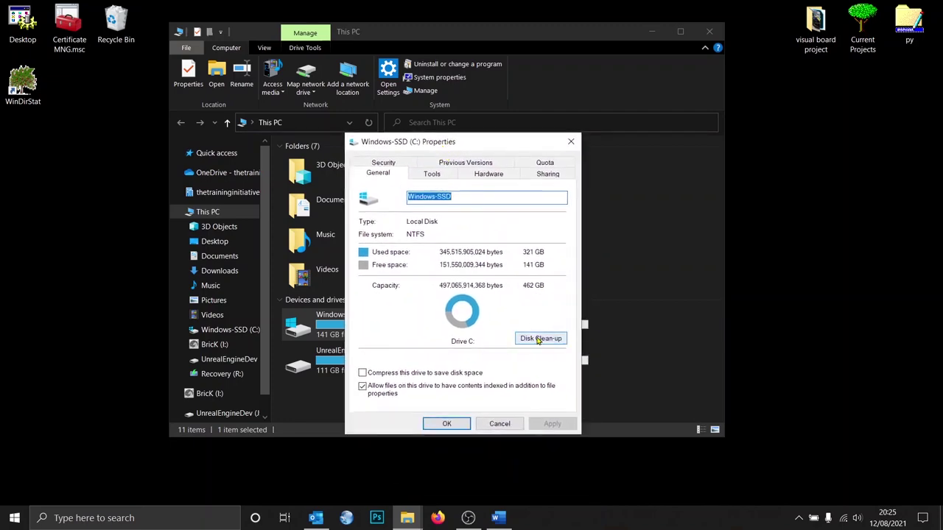
left_click(537, 338)
left_click_drag(210, 63, 443, 111)
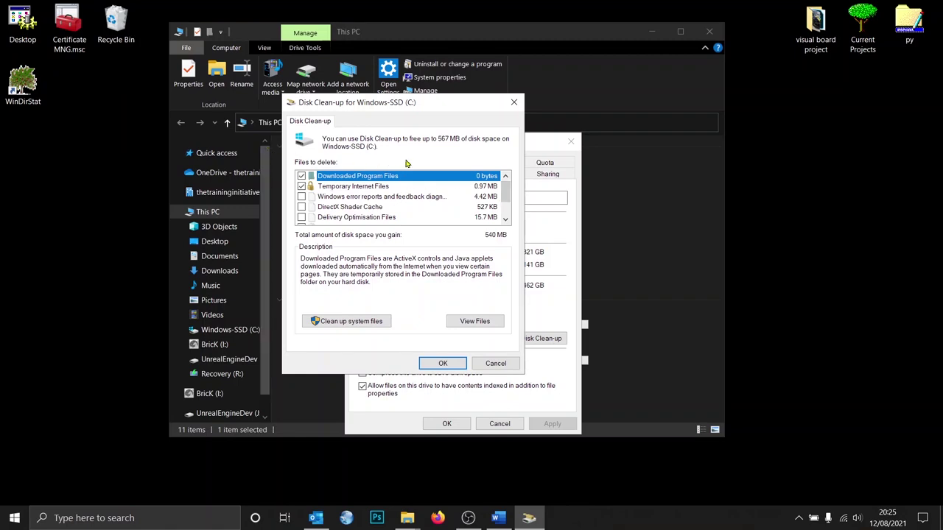
Step: Mark Windows error reports, DirectX Shader Cache, Delivery Optimisation Files, Recycle Bin and Temporary files for deletion along with the preselected categories
left_click(302, 198)
left_click(301, 217)
scroll(305, 214, "down", 1)
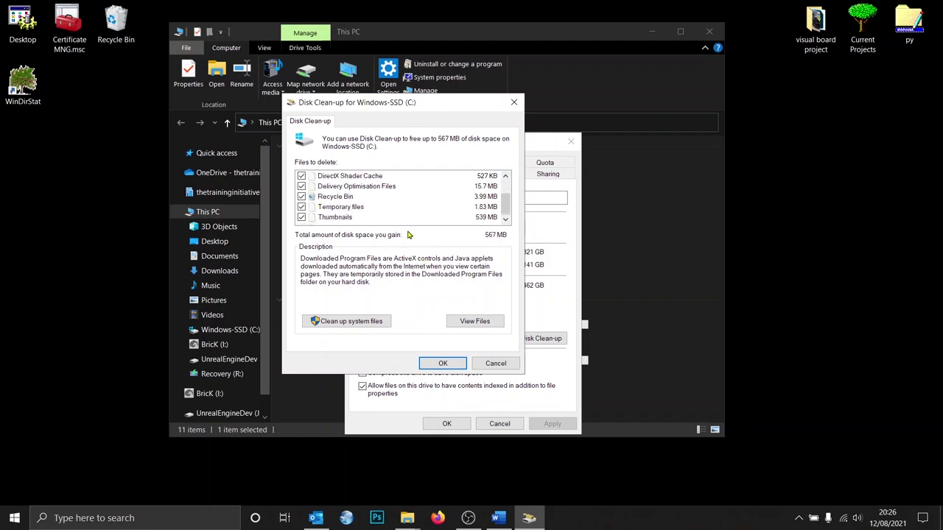
Step: Extend Disk Clean-up to system files and mark every file category for deletion, including Device driver packages and Language Resource Files
left_click(343, 323)
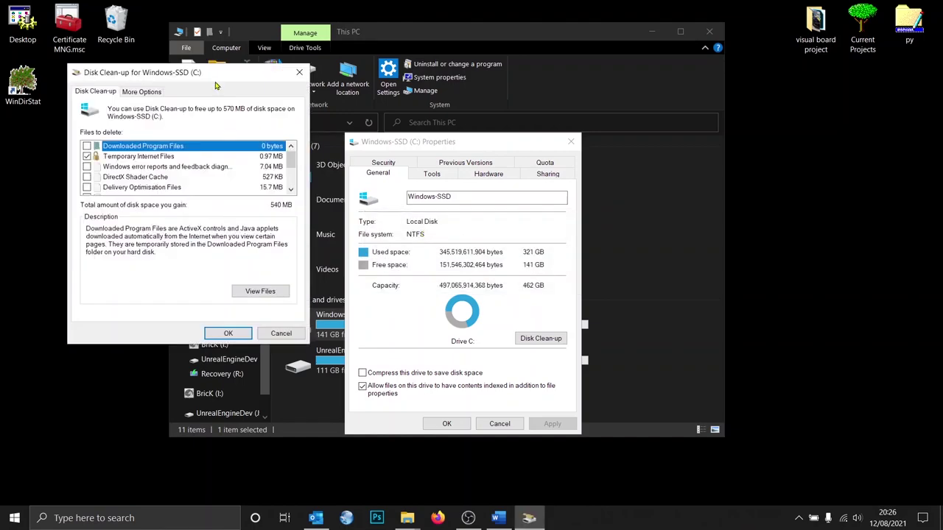
left_click_drag(217, 74, 453, 103)
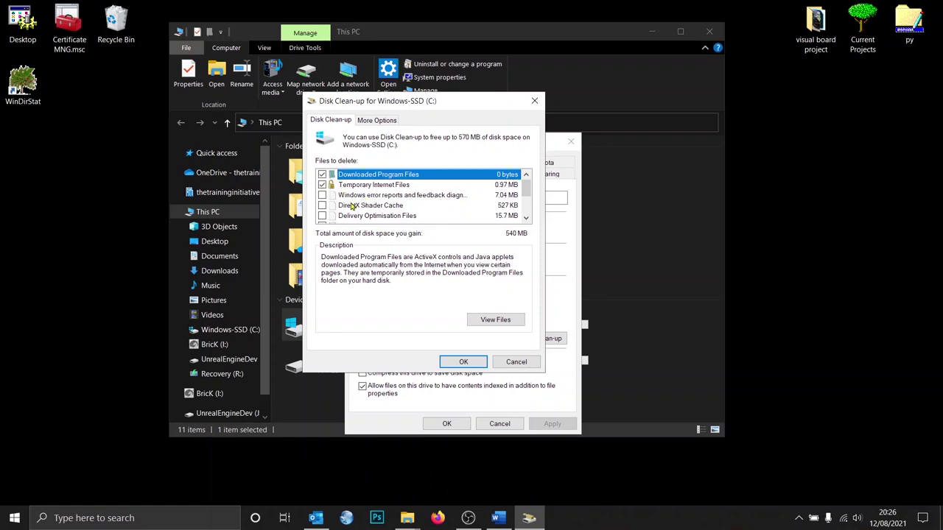
scroll(352, 207, "down", 3)
left_click(323, 206)
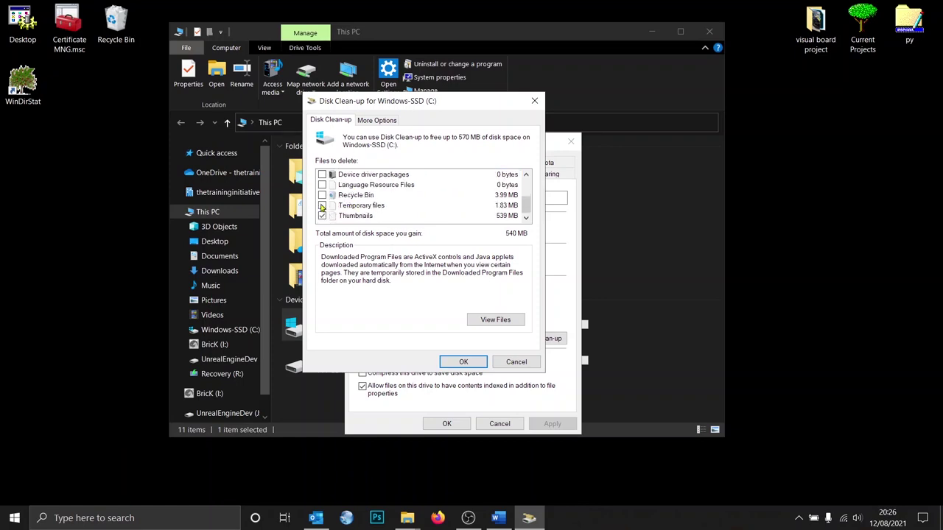
left_click(323, 194)
scroll(330, 189, "up", 1)
left_click(322, 194)
left_click(322, 184)
left_click(322, 175)
scroll(341, 194, "up", 1)
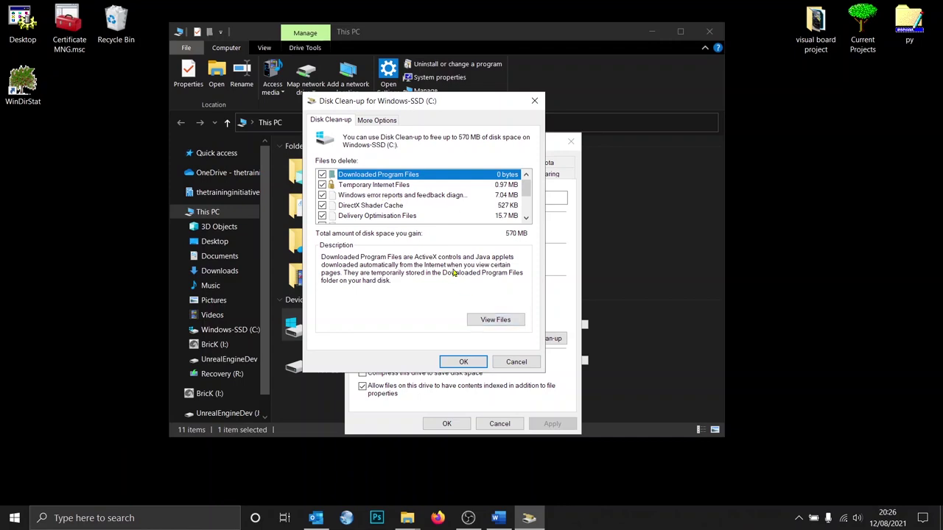
scroll(378, 194, "down", 3)
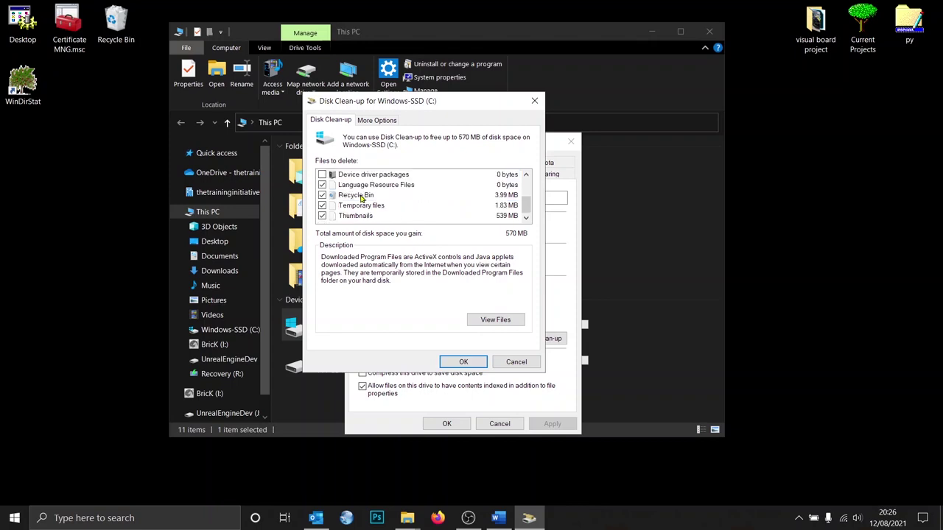
Step: Run the clean-up, confirming the permanent deletion of the files, and close the drive properties and This PC windows
left_click(466, 362)
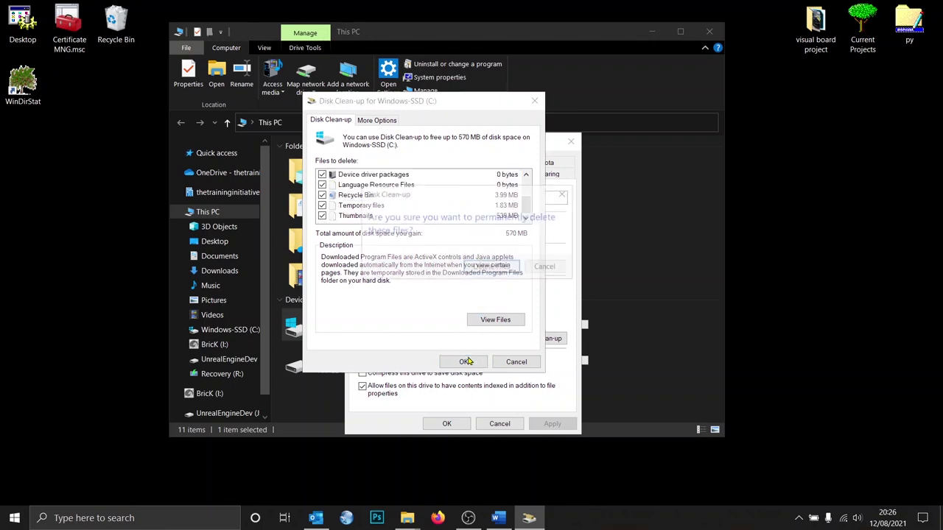
left_click(492, 269)
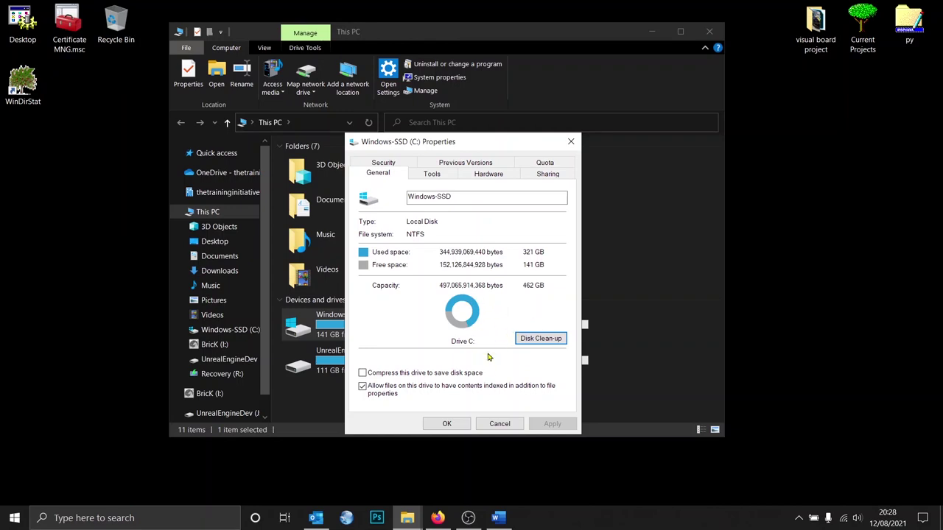
left_click(446, 424)
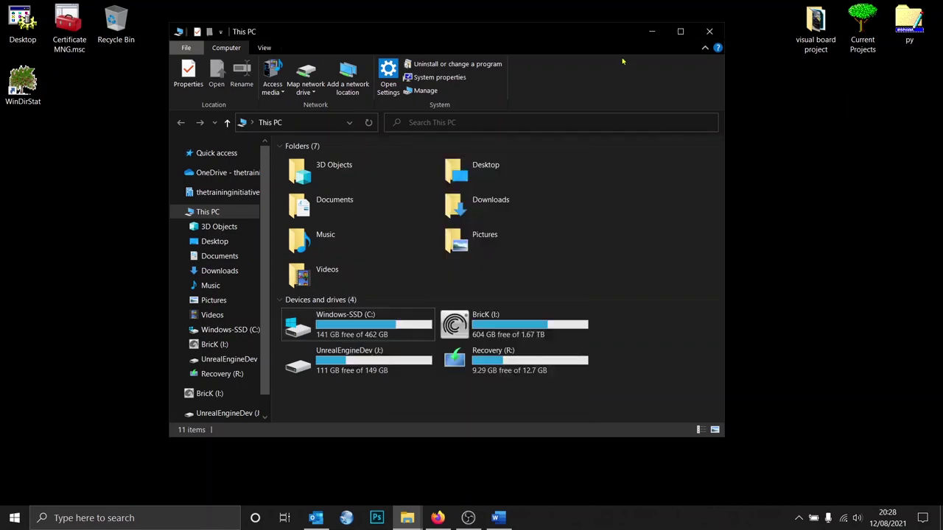
left_click(711, 32)
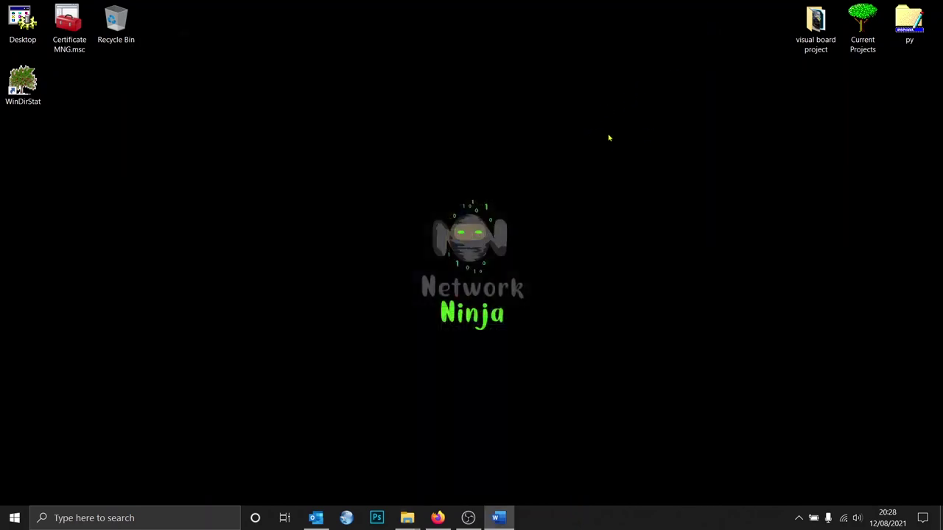
Step: Switch to Firefox, search DuckDuckGo for "windirstat" and open the official windirstat.net website
left_click_drag(589, 107, 372, 354)
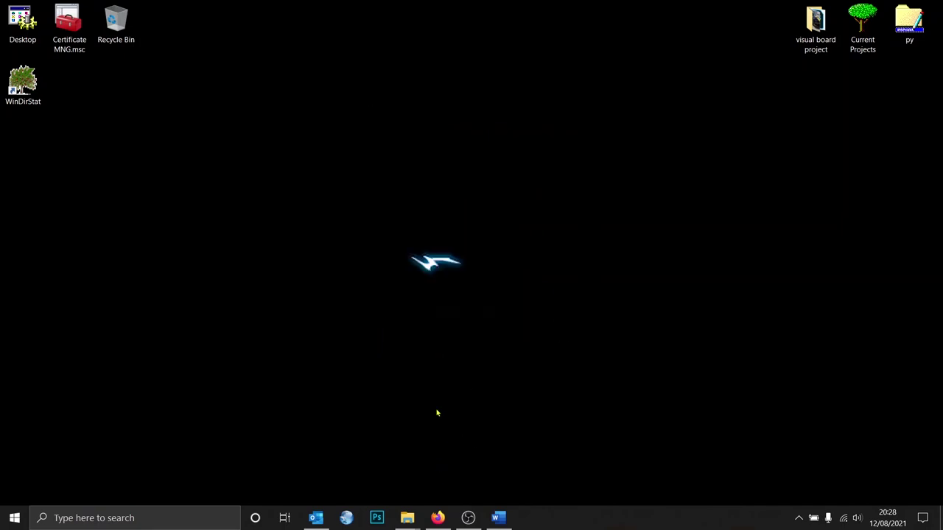
left_click(440, 518)
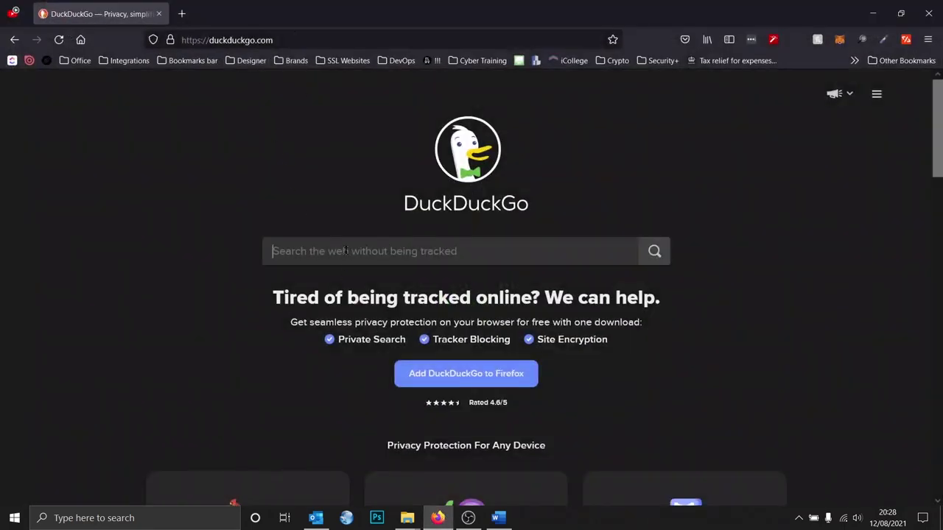
type("w")
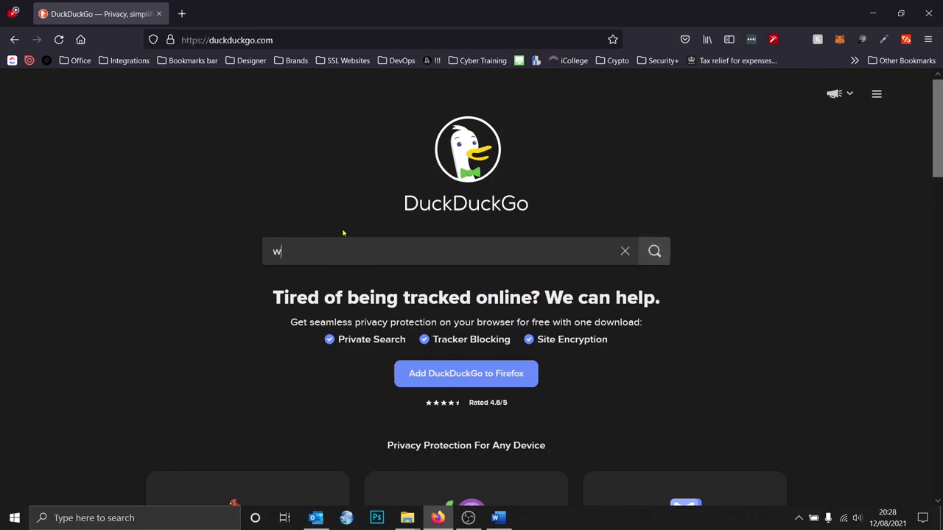
type("indirstat")
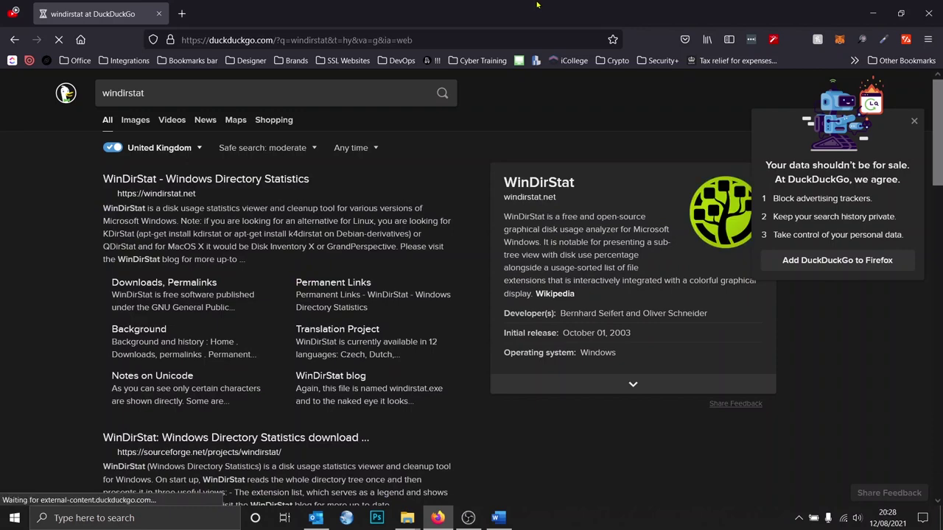
left_click(190, 179)
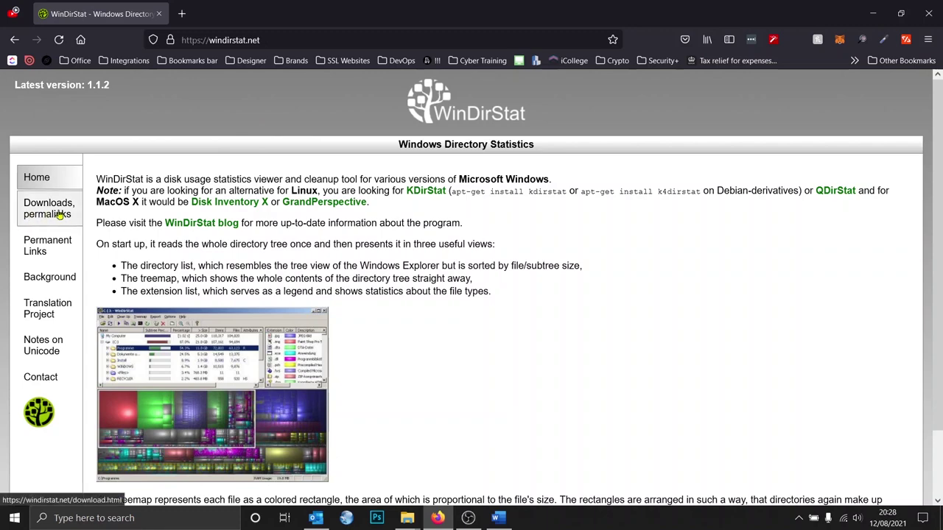
Step: Go from the site's downloads page to the WinDirStat project on SourceForge and start the download
left_click(59, 214)
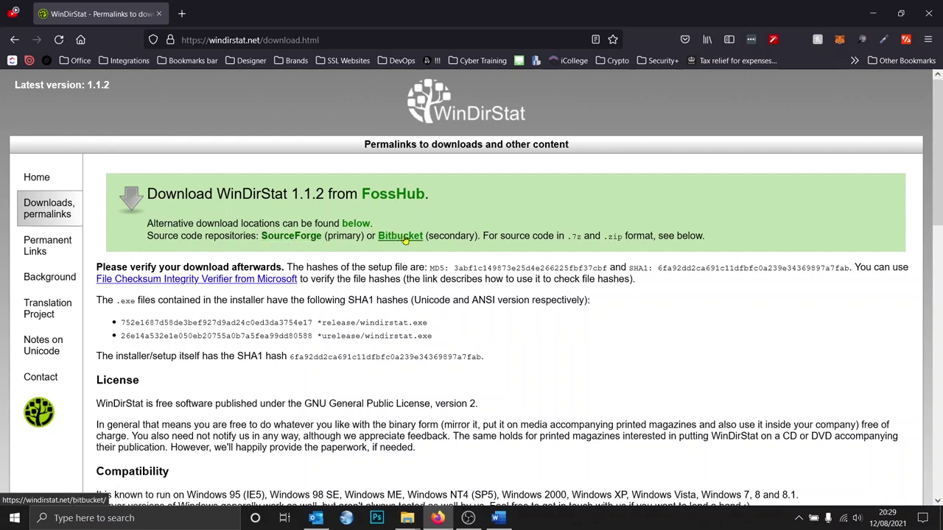
left_click(292, 237)
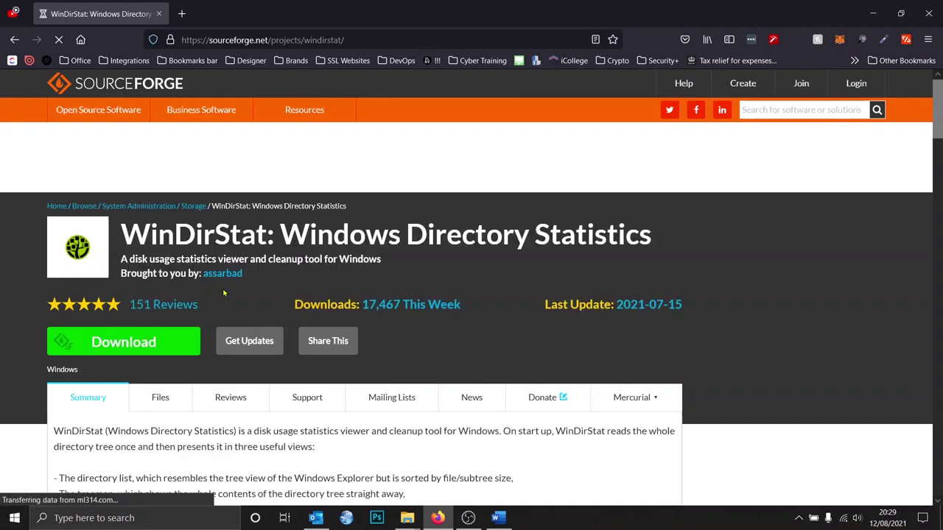
left_click(147, 342)
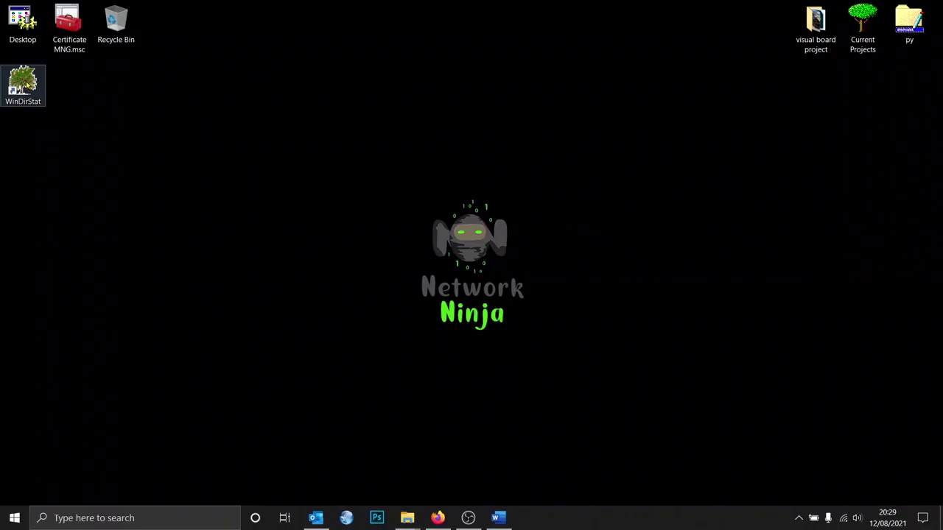
Step: Launch WinDirStat from its desktop shortcut and reposition the drive selection dialog
double_click(42, 86)
left_click_drag(407, 182, 433, 178)
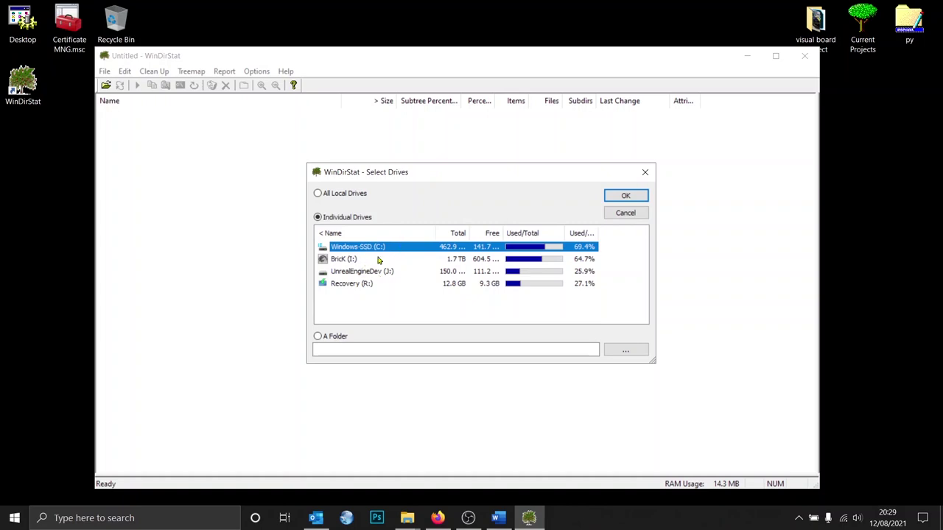
left_click(355, 259, "ctrl")
left_click(362, 271, "ctrl")
left_click(371, 252, "ctrl")
left_click(365, 271, "ctrl")
left_click(361, 260, "ctrl")
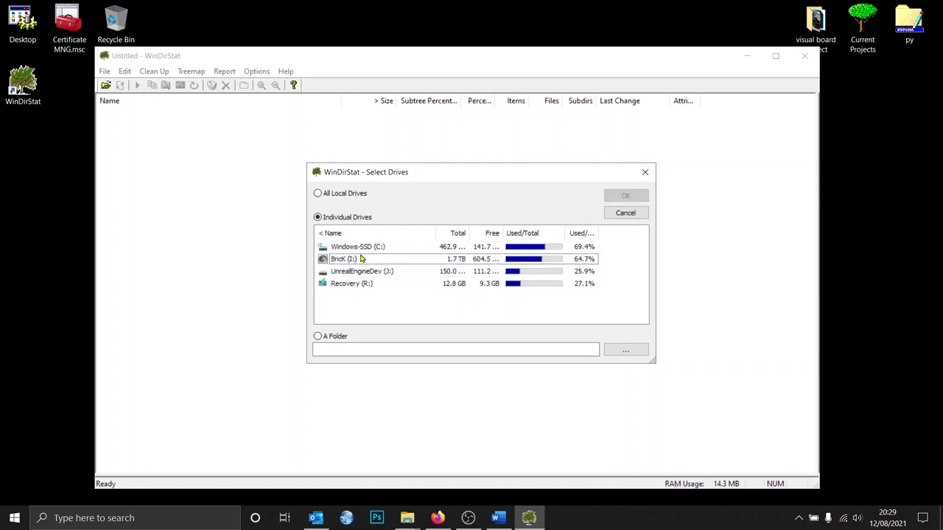
Step: Select only the Windows-SSD (C:) drive and scan its disk usage
left_click(374, 251)
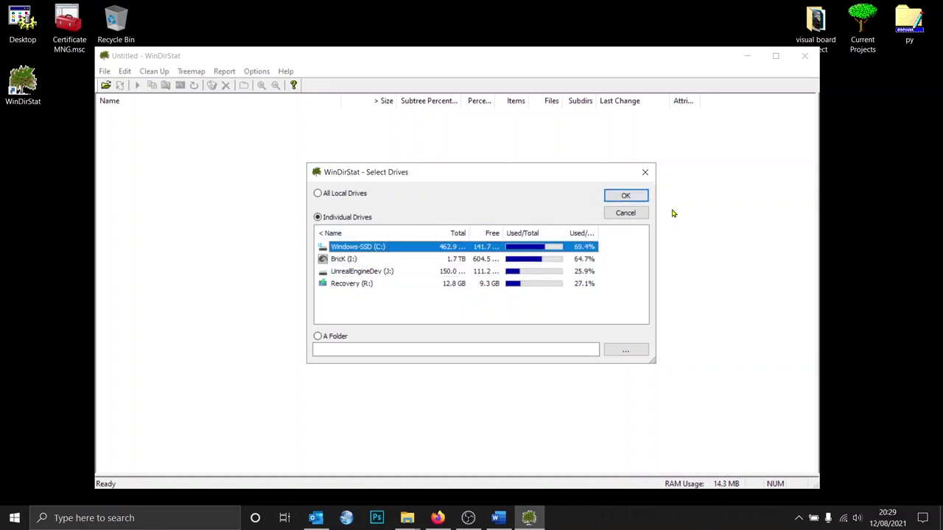
left_click(632, 199)
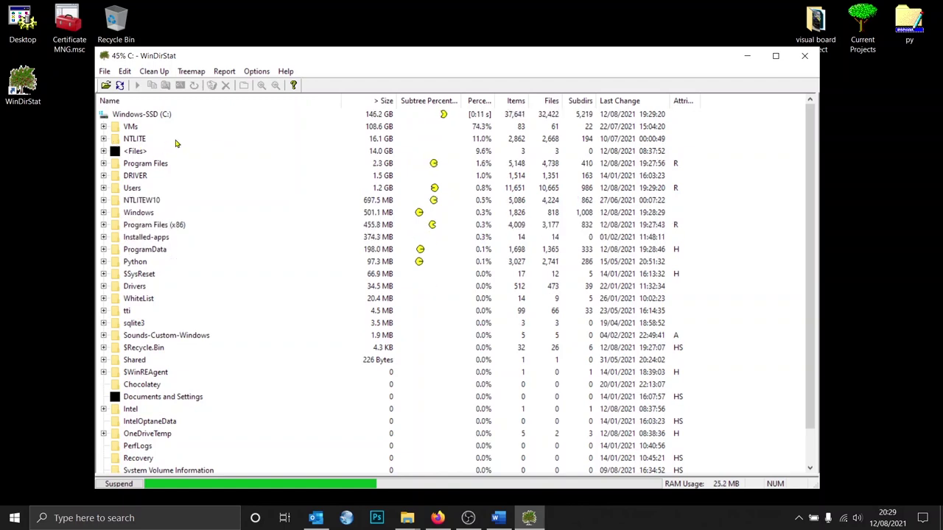
mouse_move(377, 61)
left_mouse_down()
mouse_move(379, 50)
mouse_move(366, 50)
left_mouse_up()
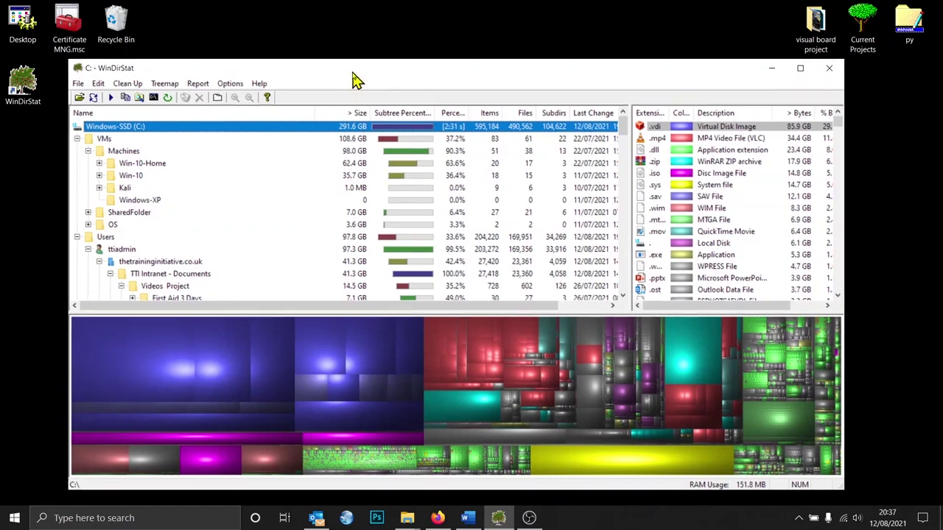
left_click_drag(353, 79, 344, 60)
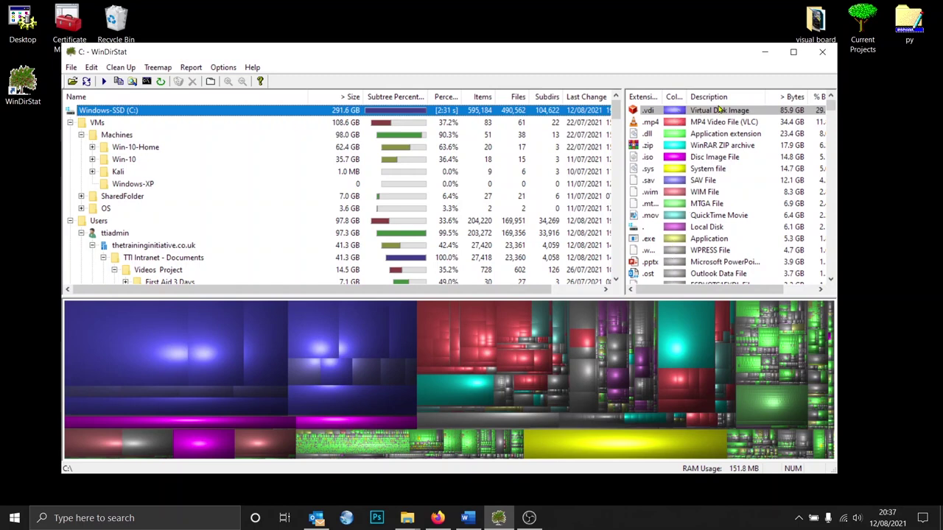
left_click_drag(673, 60, 667, 60)
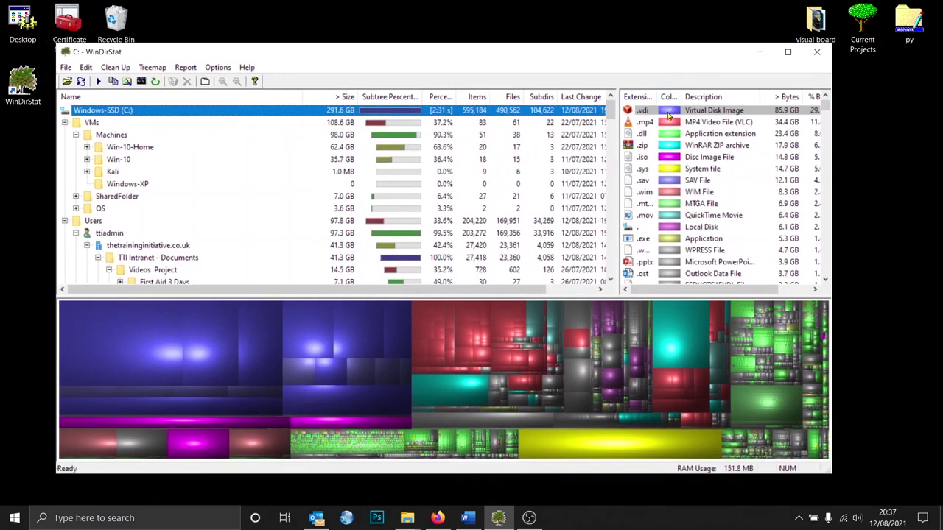
Step: Highlight individual file types in the treemap, including .vdi, .mp4, .dll, .zip, .iso, .sav, .wim and .mov, to examine their disk usage
left_click(641, 115)
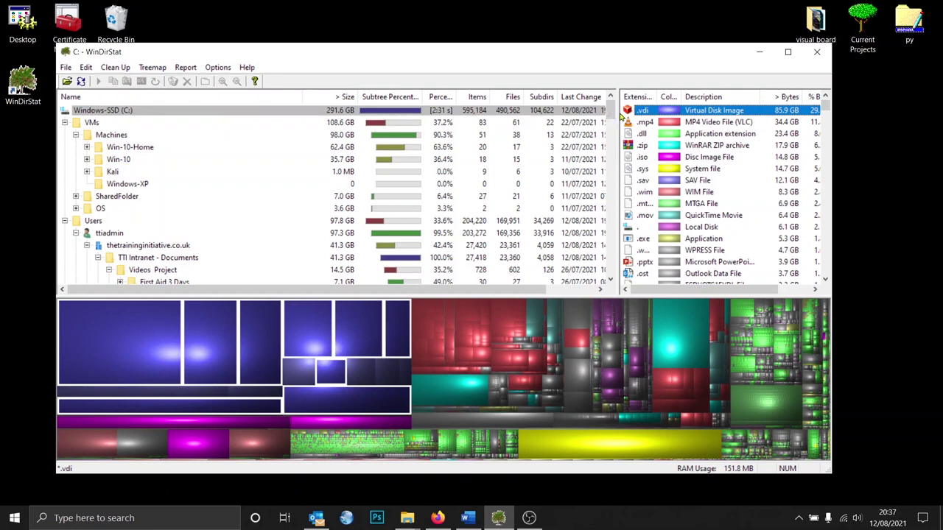
left_click(671, 123)
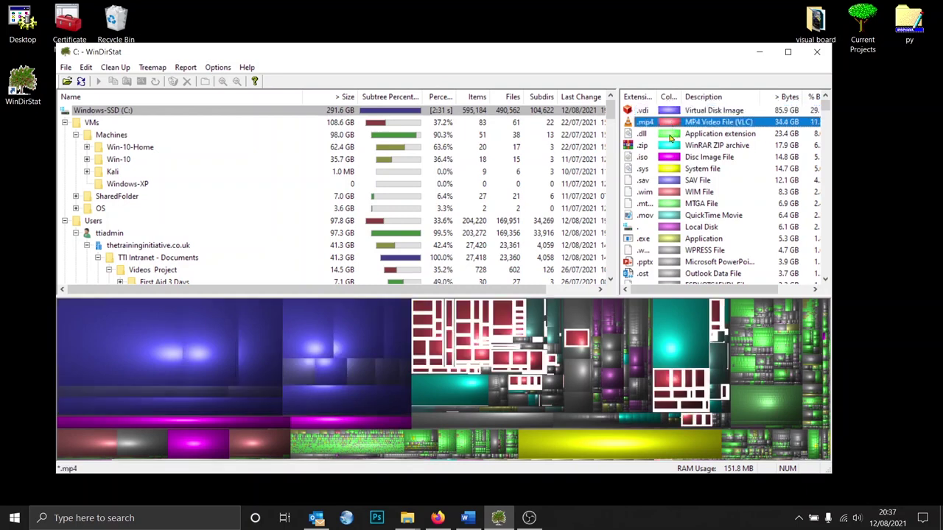
left_click(670, 135)
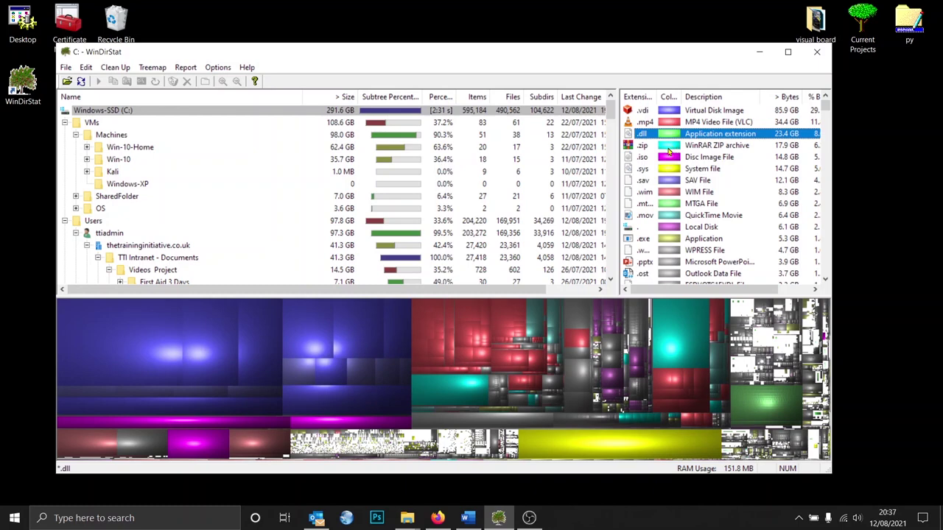
left_click(669, 148)
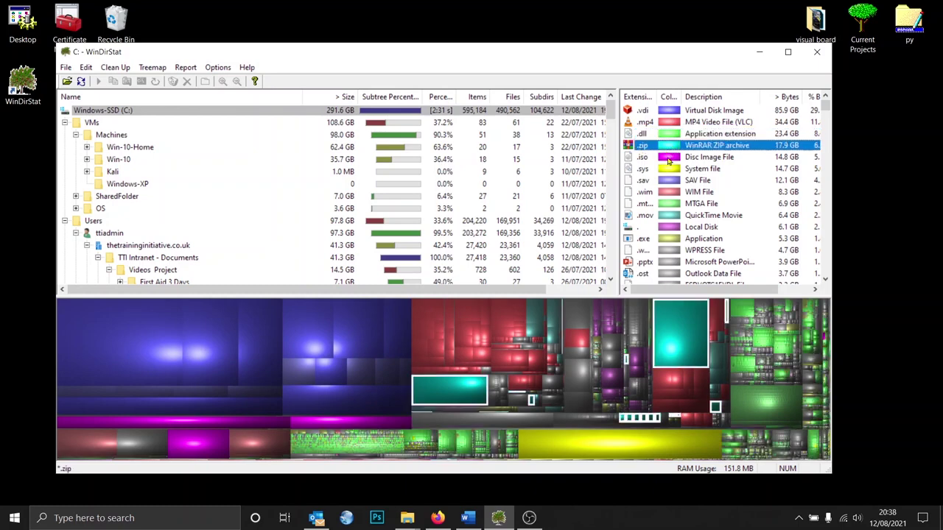
left_click(669, 159)
left_click(669, 181)
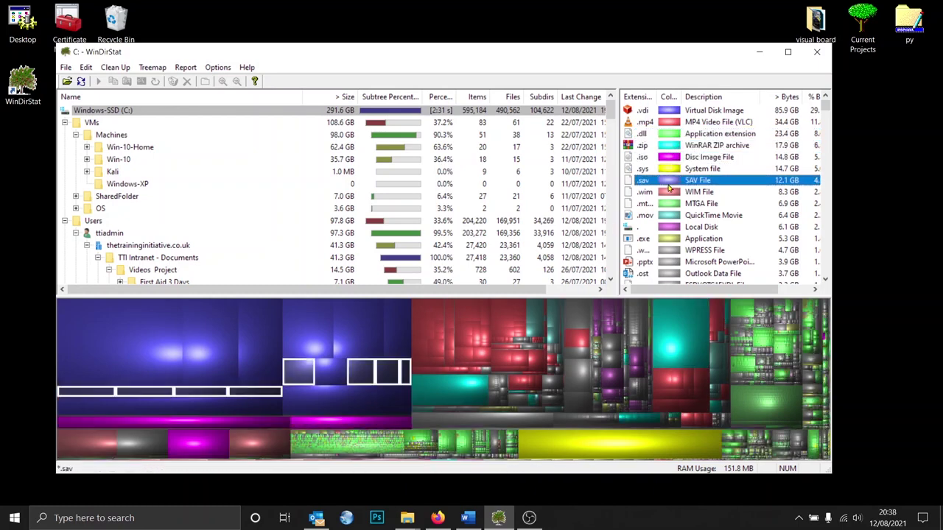
left_click(667, 194)
left_click(667, 204)
left_click(665, 215)
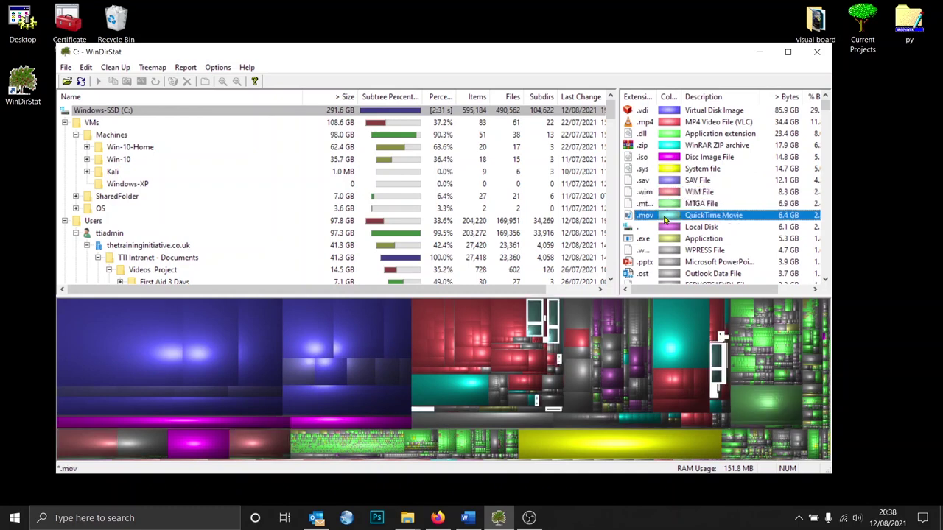
left_click(672, 112)
left_click(672, 136)
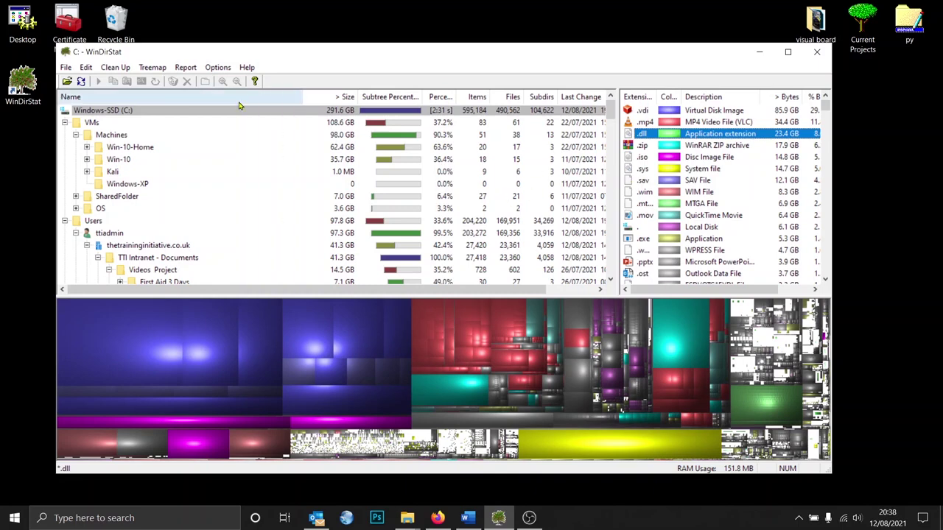
Step: Locate a large virtual disk image from the treemap in the directory tree and collapse its Snapshots folder
left_click(314, 321)
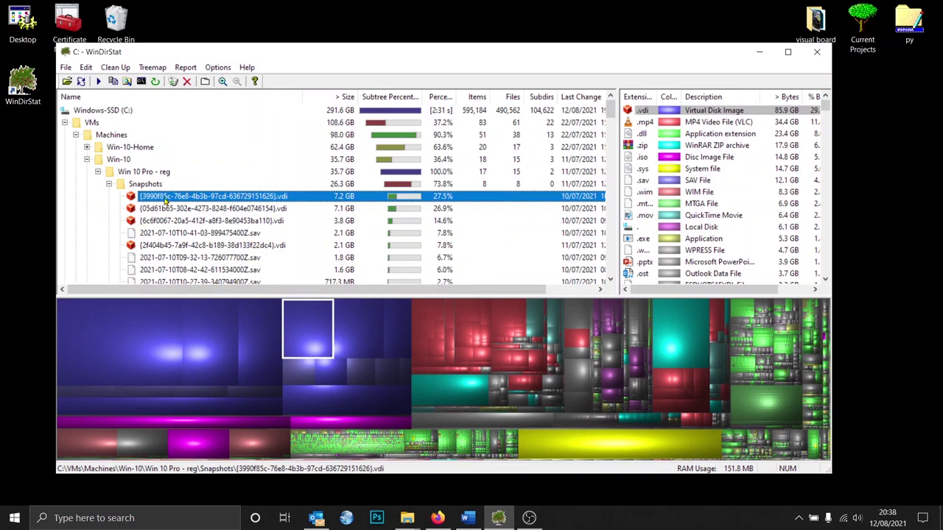
left_click(109, 184)
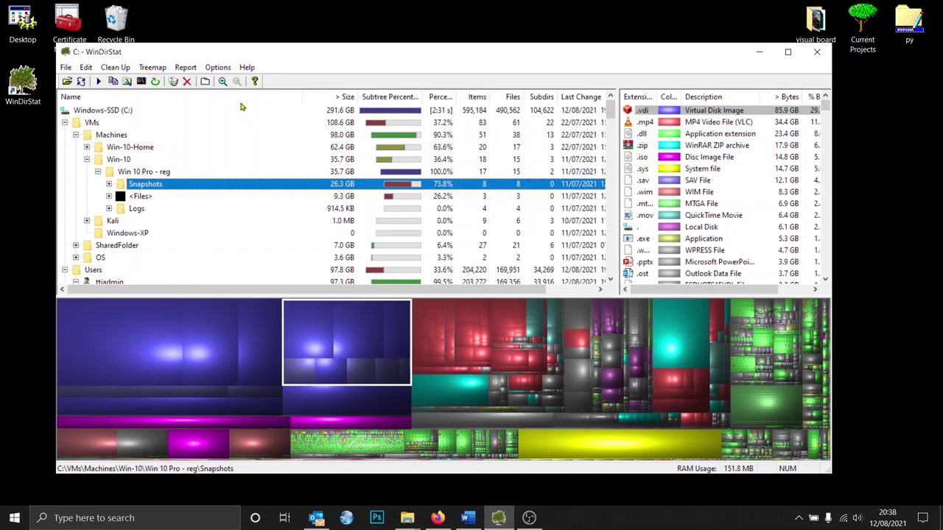
left_click_drag(288, 53, 287, 66)
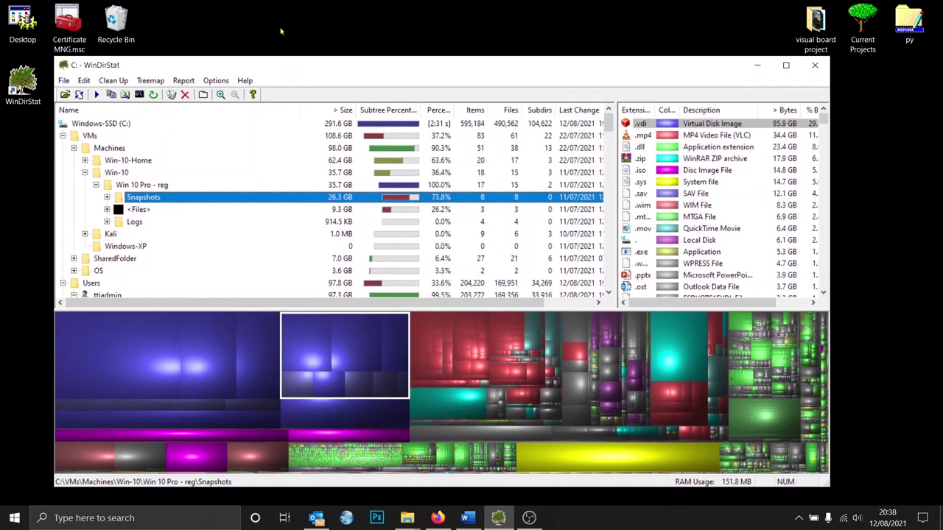
left_click_drag(215, 5, 729, 55)
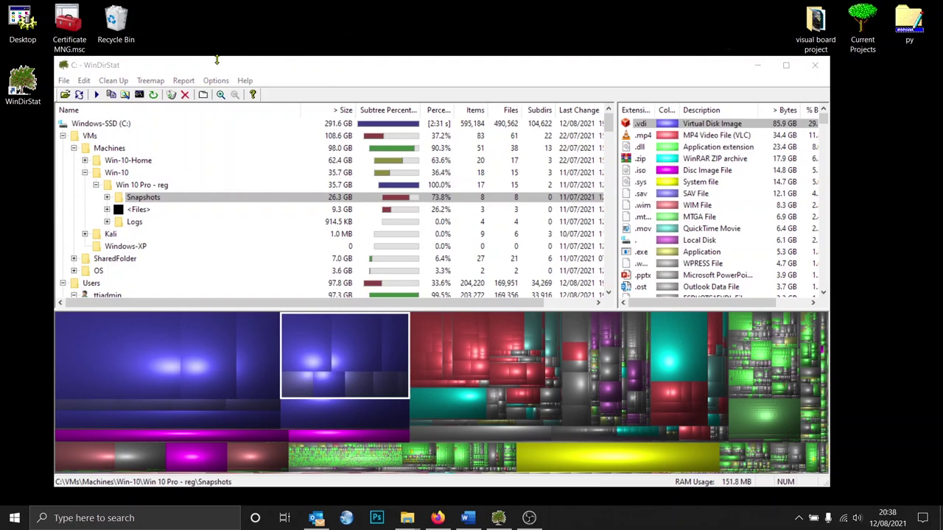
left_click_drag(230, 65, 247, 56)
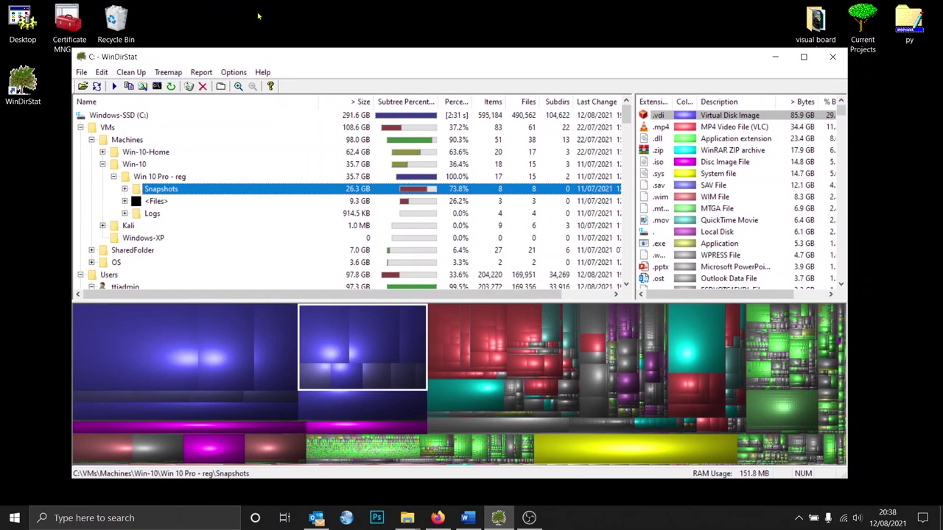
left_click_drag(196, 1, 312, 26)
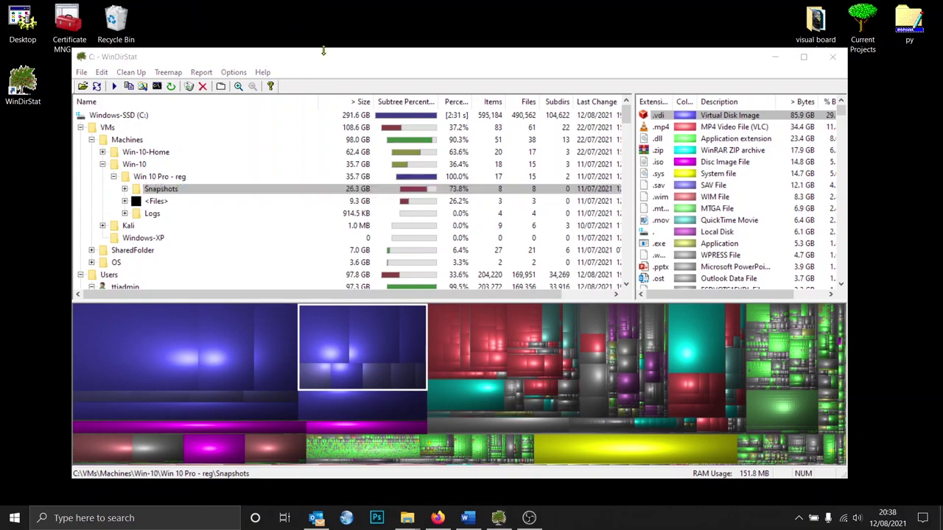
Step: Collapse the Win 10 Pro - reg, Win-10 and Machines folders in the directory tree
left_click(114, 178)
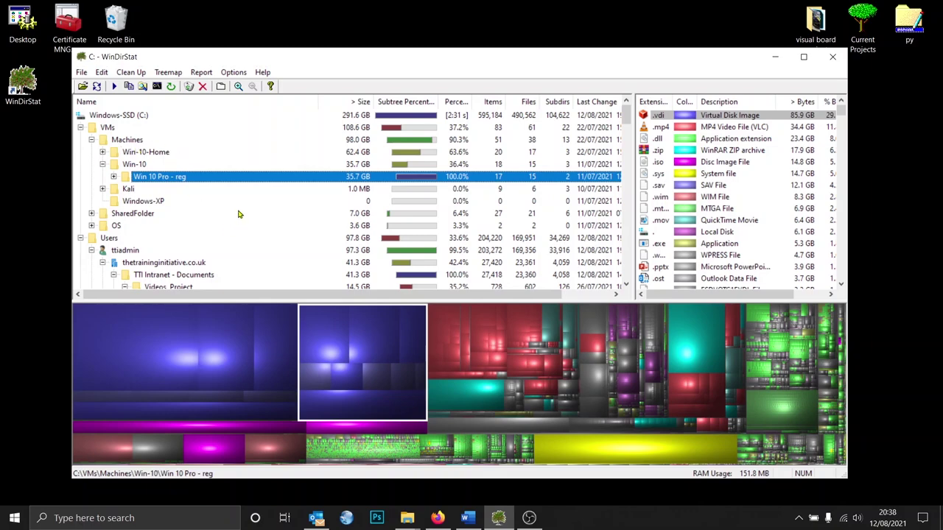
key("Left")
key("Left")
key("Left")
key("Left")
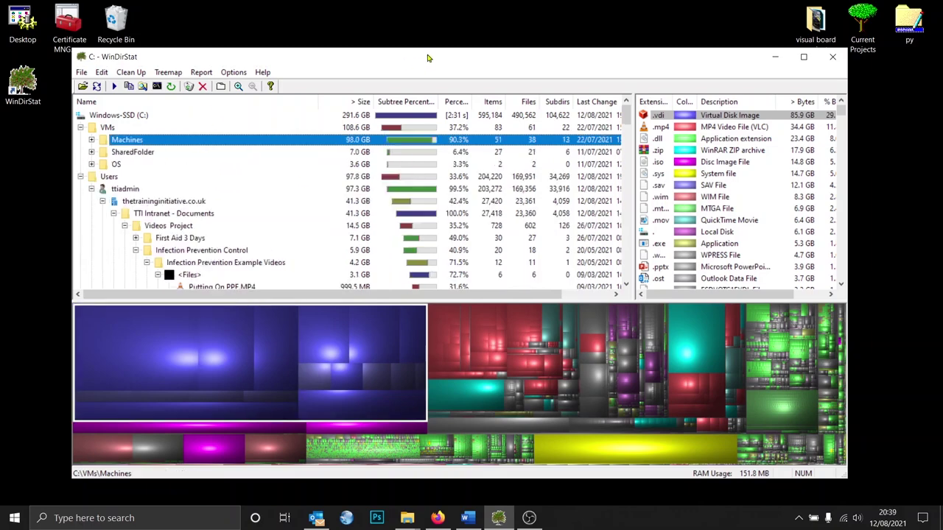
left_click_drag(433, 62, 413, 74)
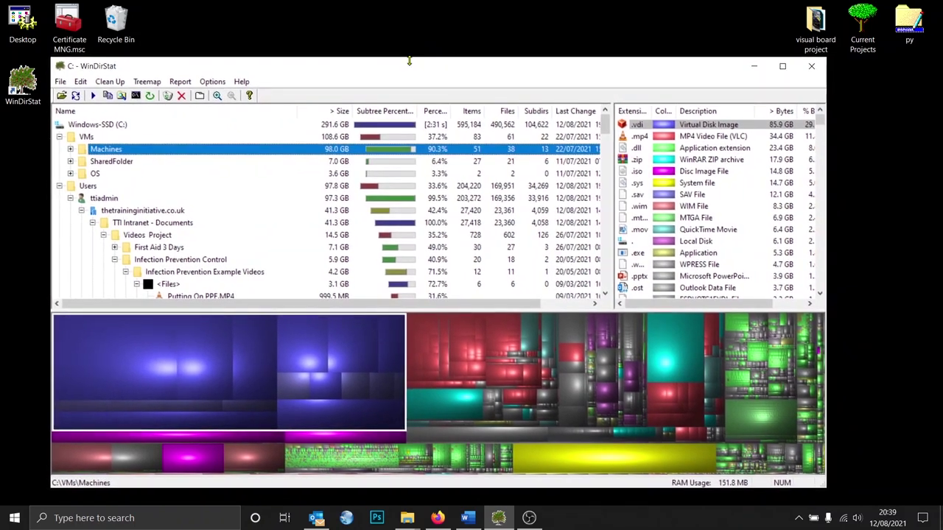
left_click_drag(411, 69, 417, 72)
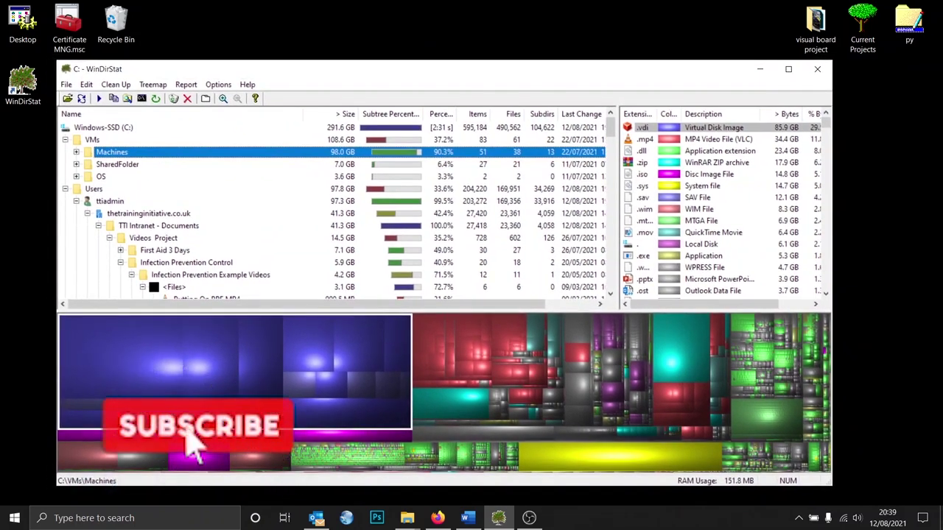